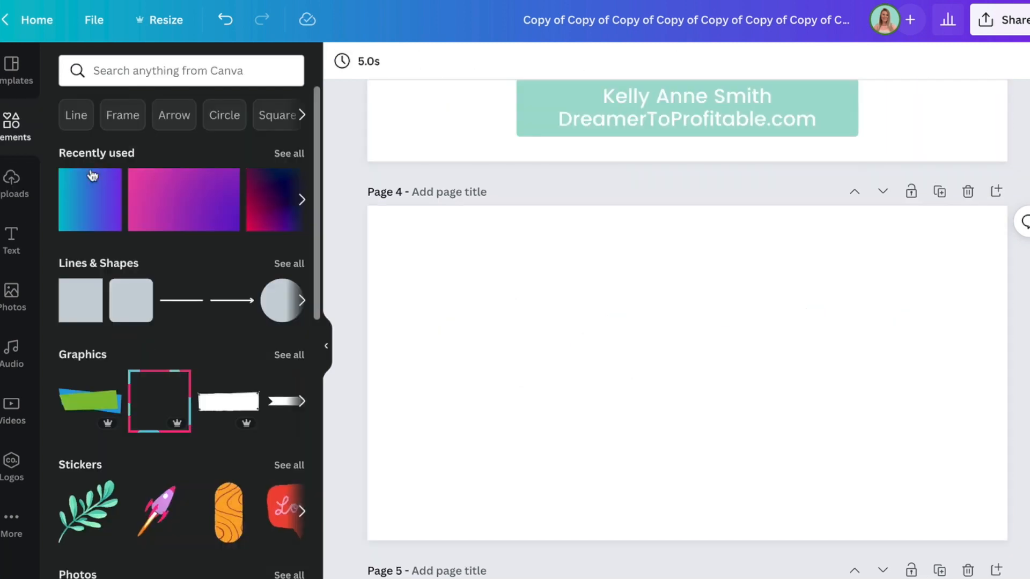
Search the design elements for 'gradient' and show the Graphics results
left_click(163, 63)
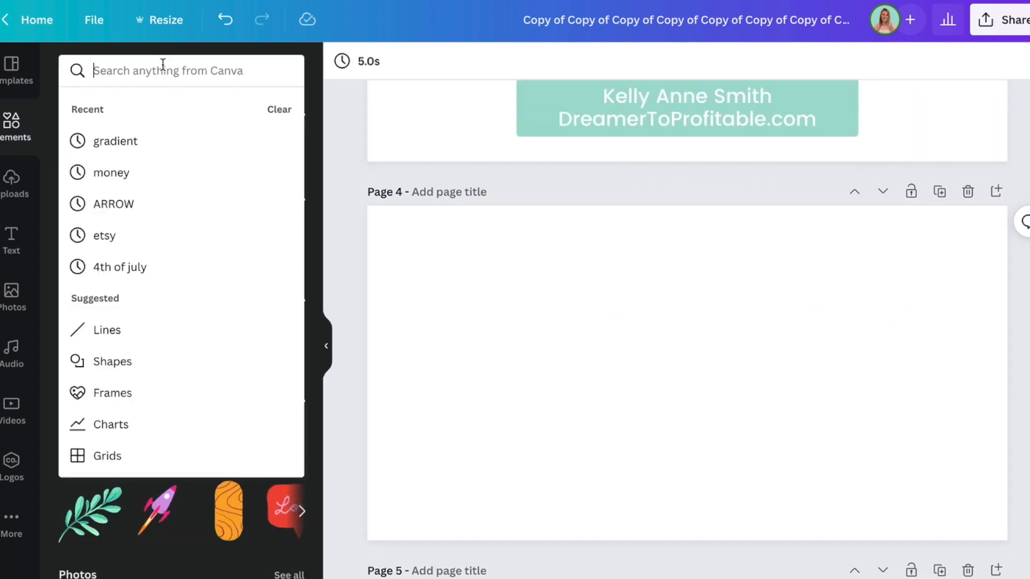
type("gradient")
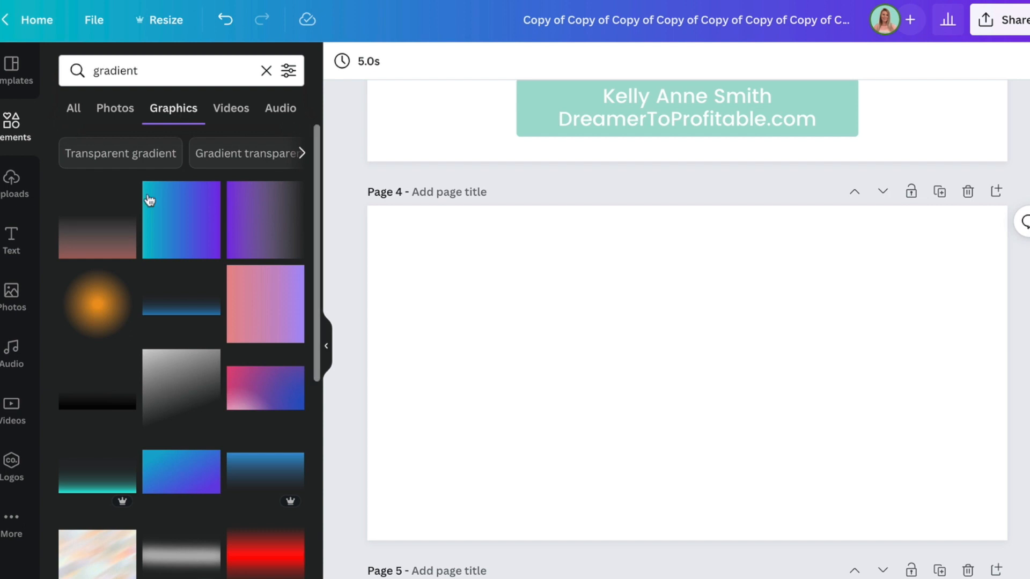
Add the blue-purple gradient square to Page 4, enlarge it and centre it on the page
left_click(169, 231)
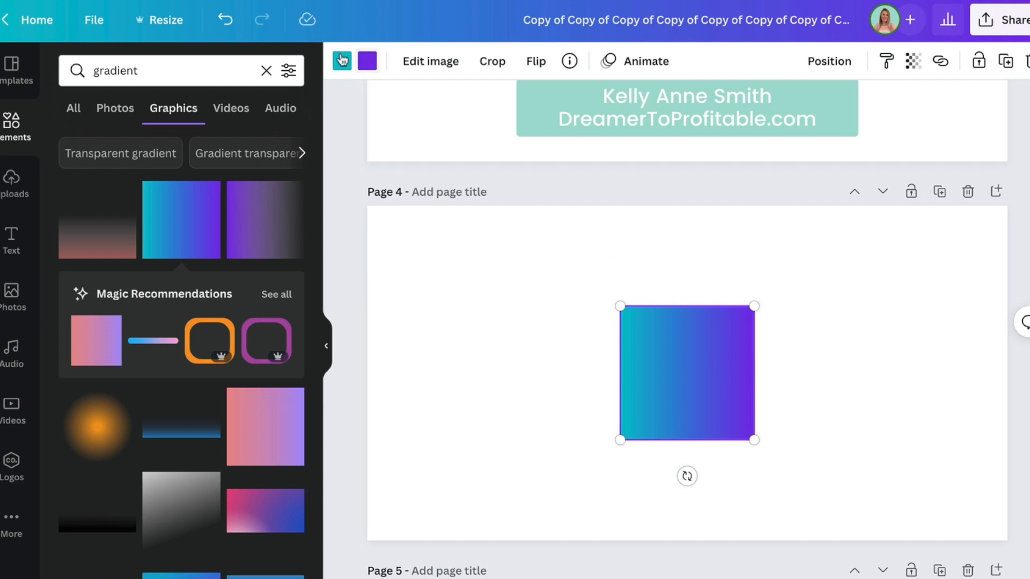
left_click_drag(615, 302, 392, 271)
left_click_drag(584, 321, 628, 390)
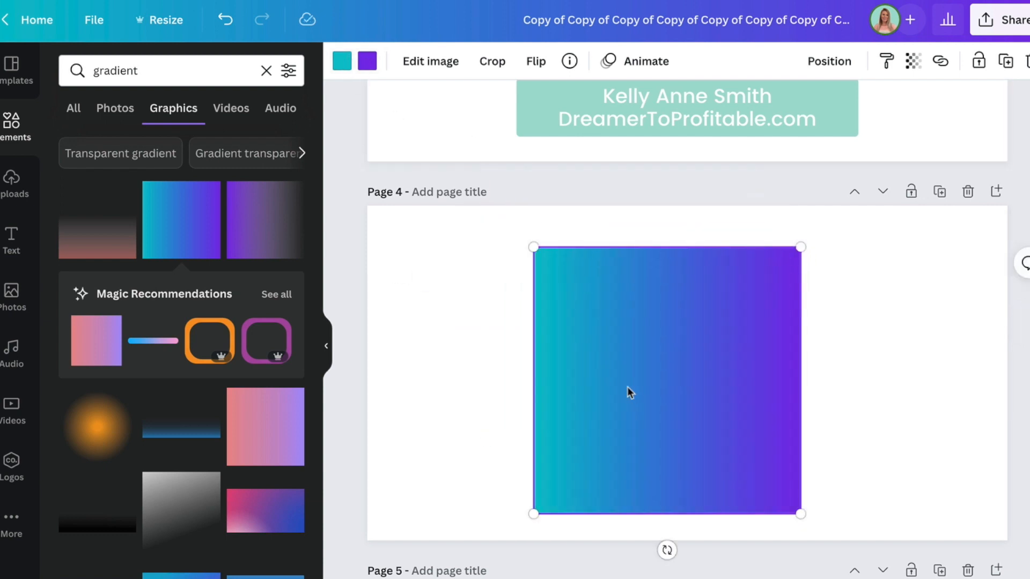
left_click(340, 61)
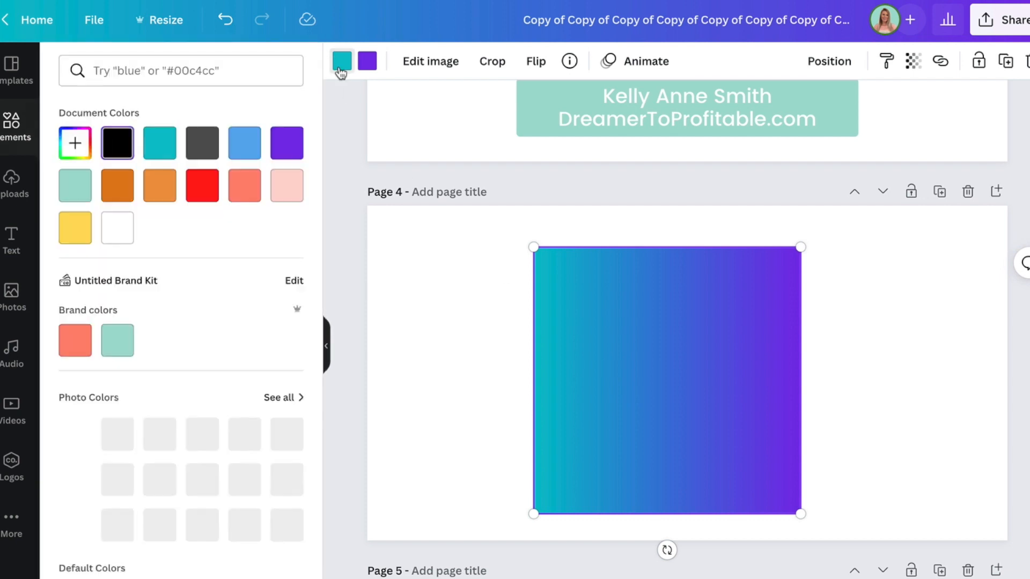
Try coral as the start colour and several end colours, settling on teal for the end
left_click(67, 349)
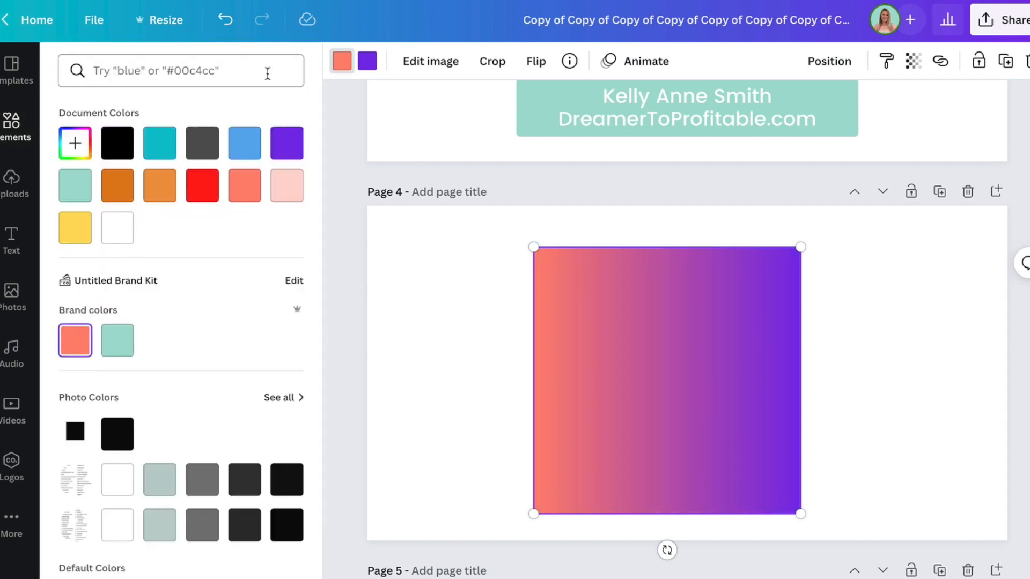
left_click(367, 61)
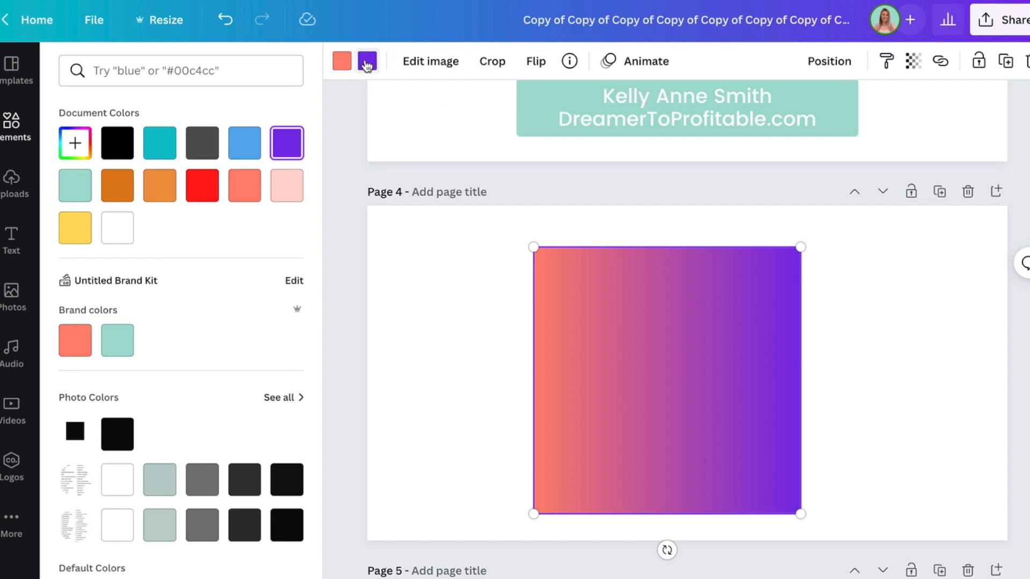
left_click(124, 344)
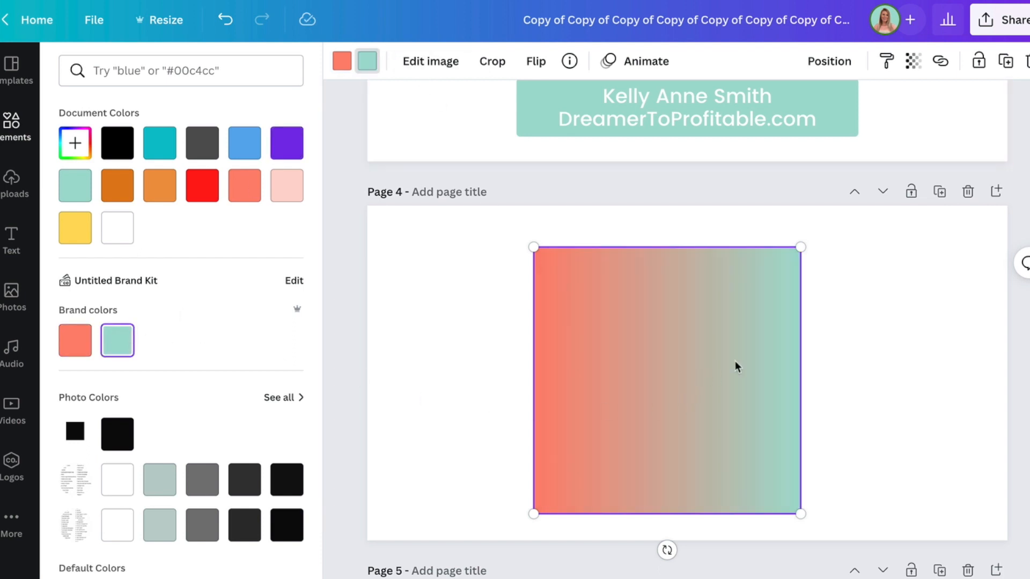
left_click(284, 143)
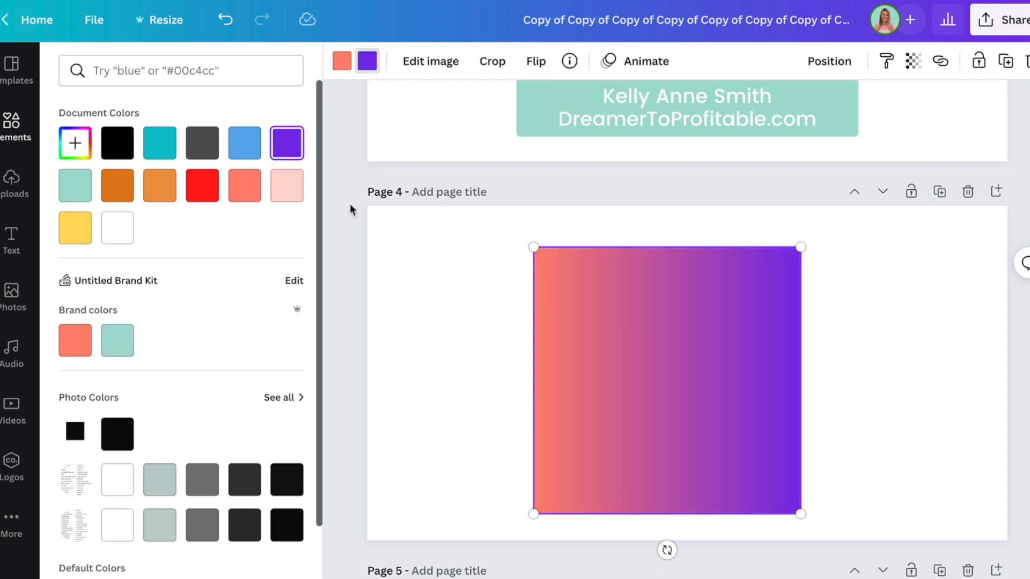
left_click(159, 143)
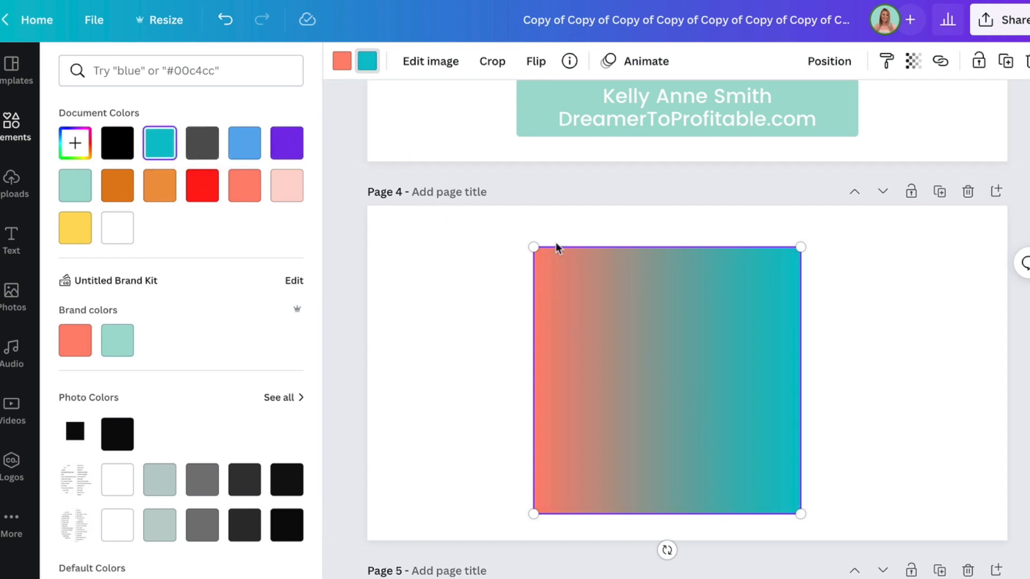
Try red, light teal and white start colours, settling on purple, then edit the teal end colour
left_click(339, 67)
left_click(205, 189)
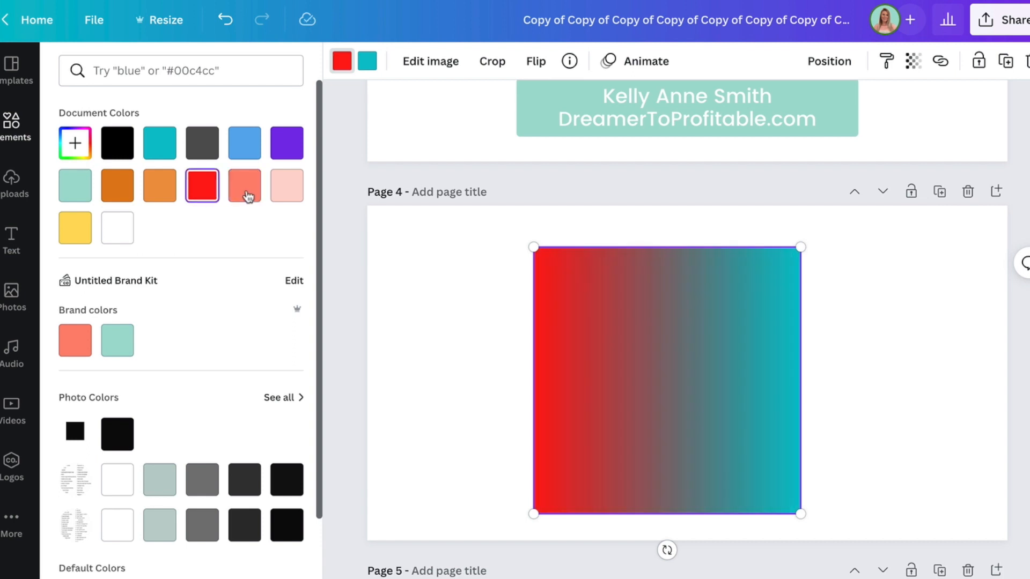
left_click(114, 339)
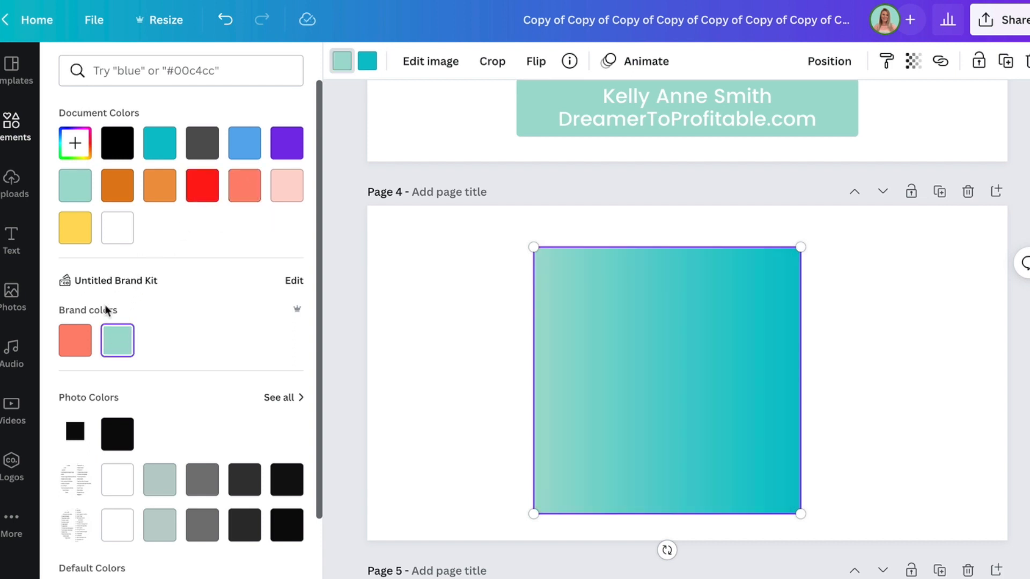
left_click(115, 234)
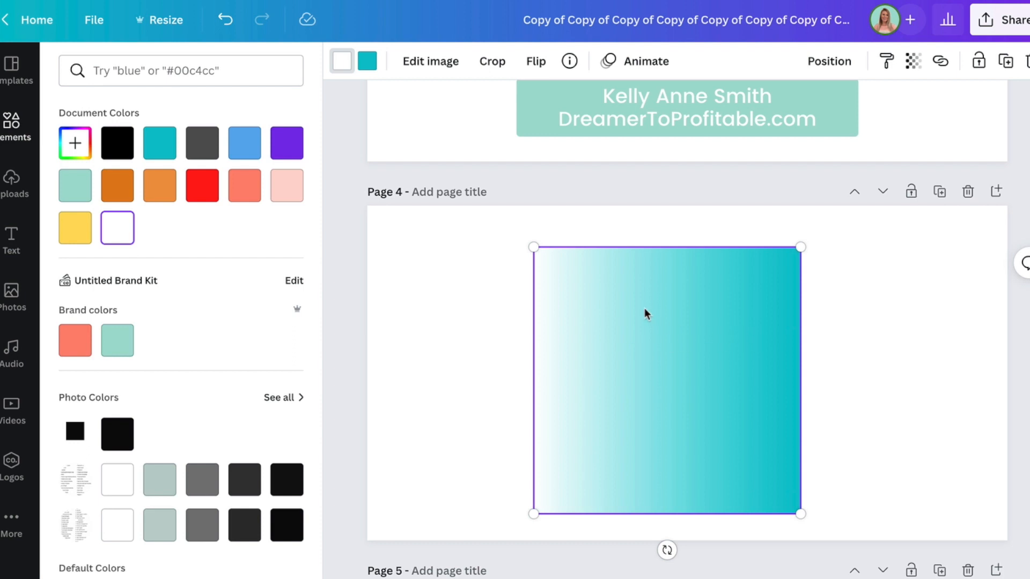
left_click(286, 145)
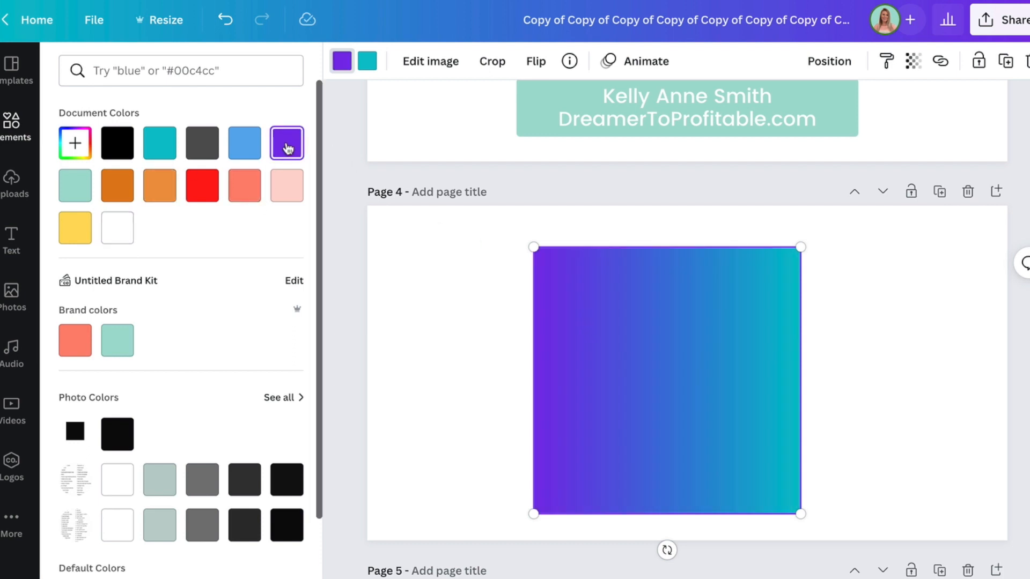
left_click(368, 61)
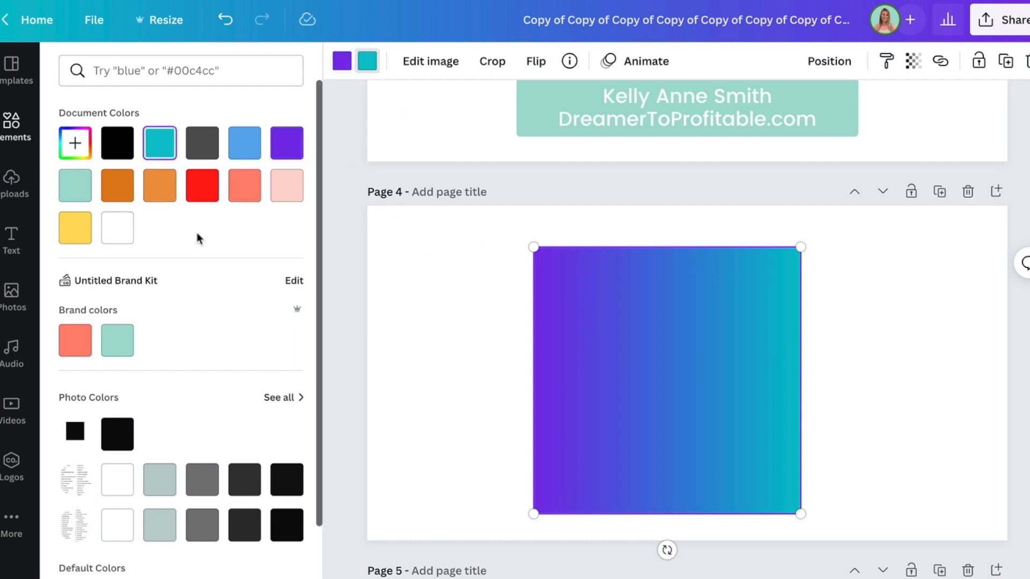
left_click(75, 143)
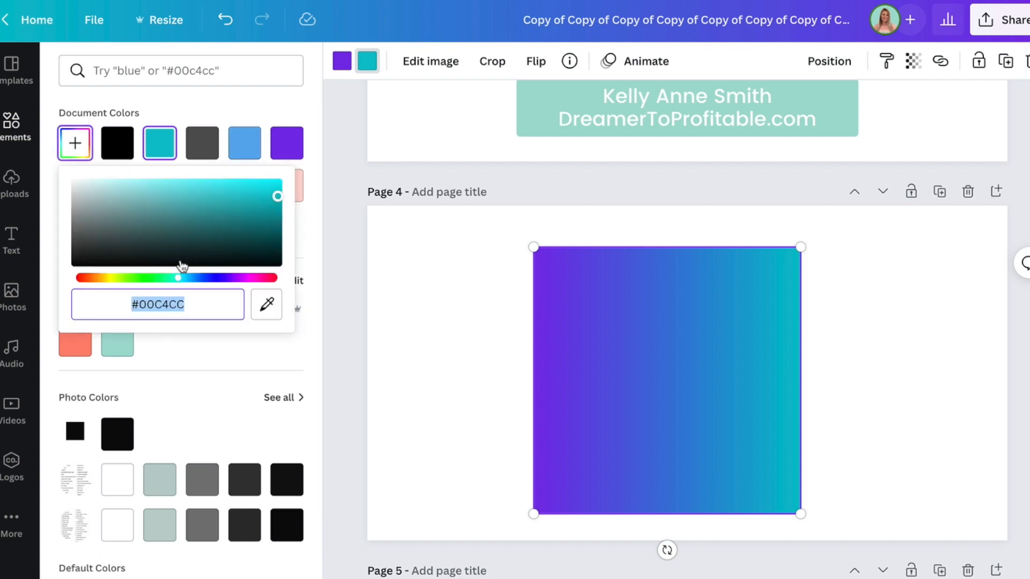
Shift the gradient's end colour hue to a greener teal, #00CCAD
mouse_move(179, 278)
left_mouse_down()
mouse_move(275, 283)
mouse_move(112, 282)
mouse_move(198, 278)
mouse_move(171, 277)
left_mouse_up()
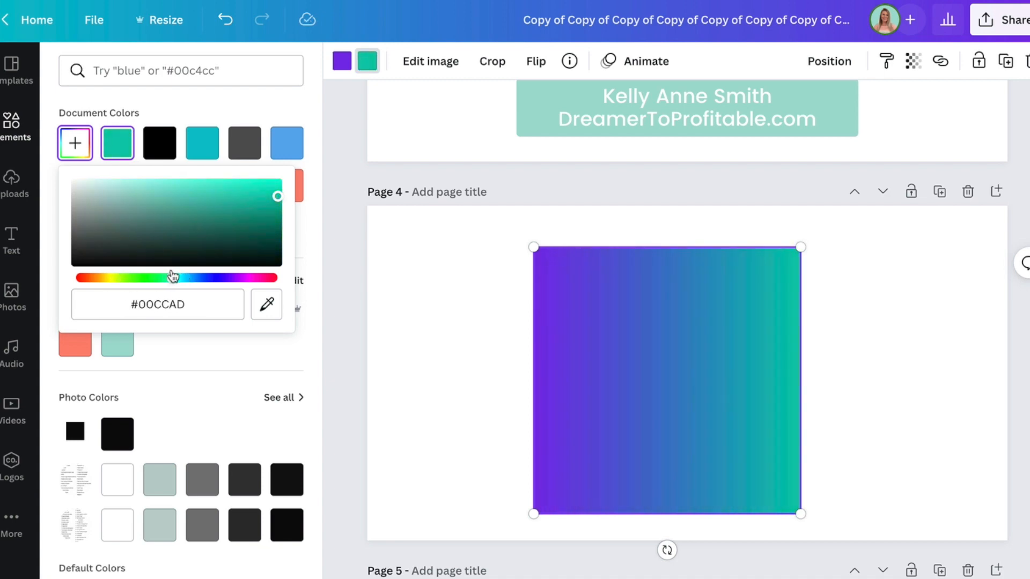
left_click_drag(171, 276, 168, 277)
key("Escape")
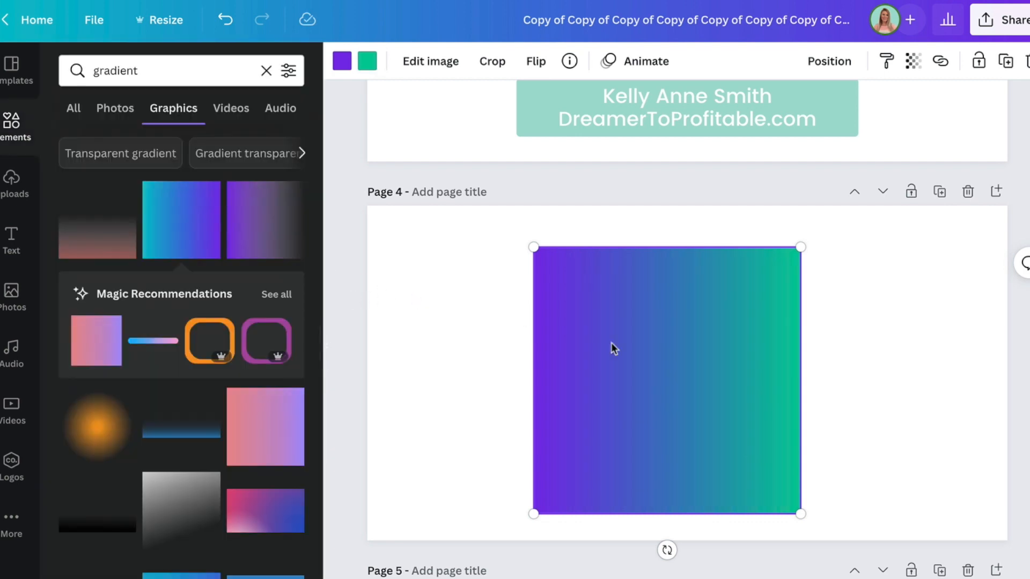
Enlarge and reposition the purple-to-green gradient until it covers all of Page 4
left_click_drag(858, 247, 995, 51)
left_click_drag(899, 398, 910, 404)
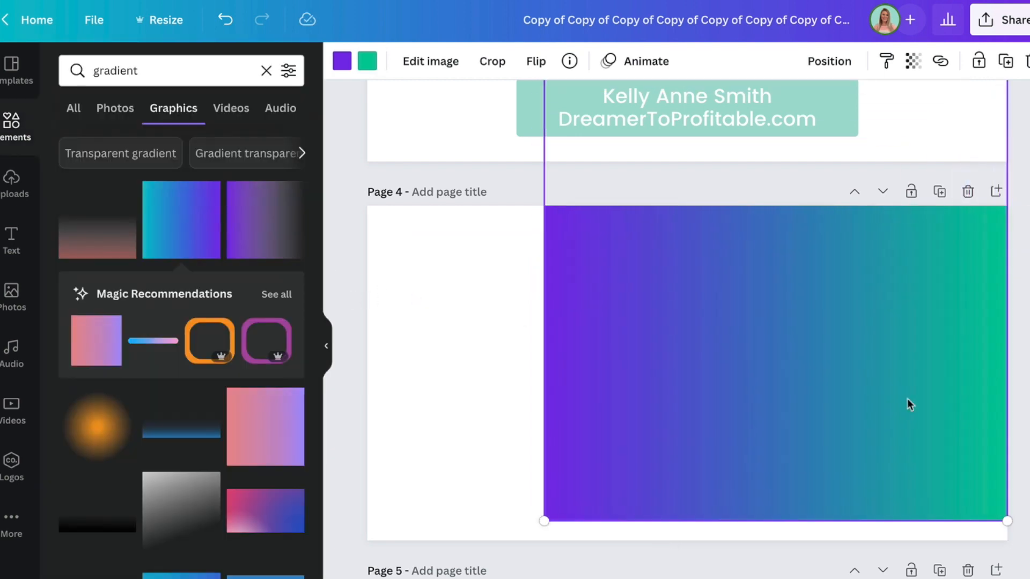
left_click_drag(544, 520, 212, 545)
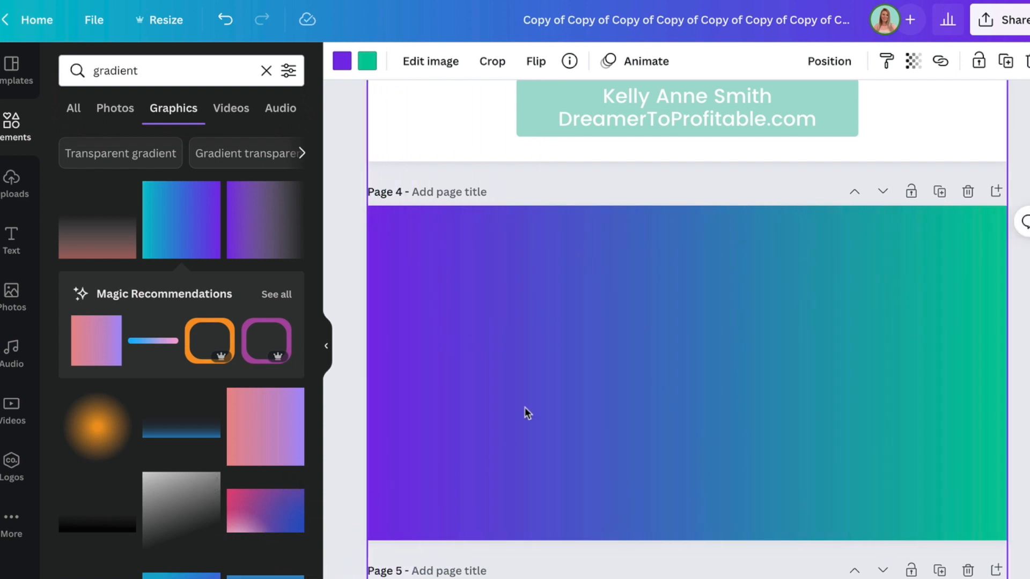
Flip the gradient horizontally so green-teal is on the left, keeping it uncropped and unrotated
left_click(534, 61)
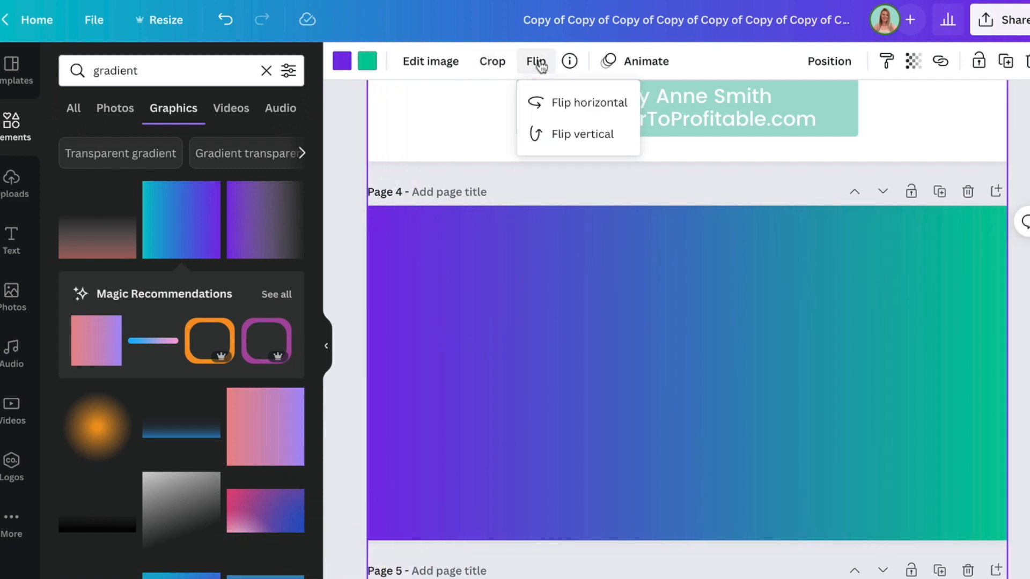
left_click(558, 101)
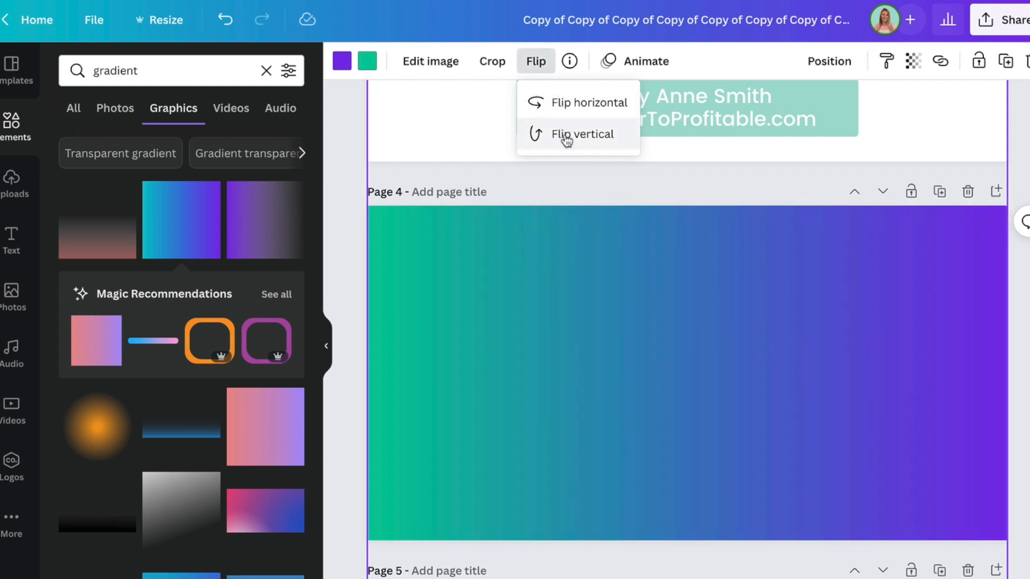
left_click(489, 65)
left_click(458, 67)
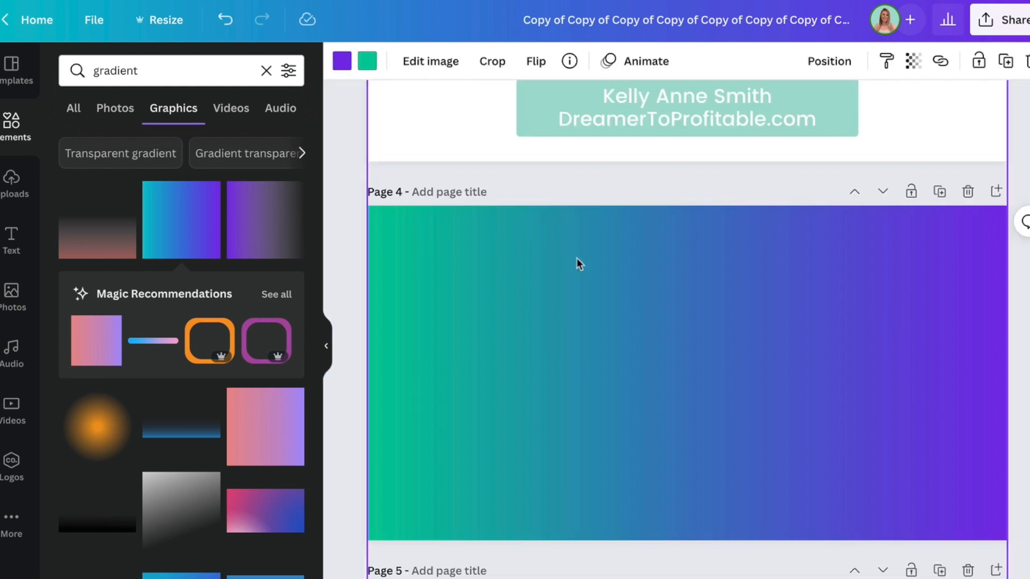
left_click_drag(1019, 376, 858, 371)
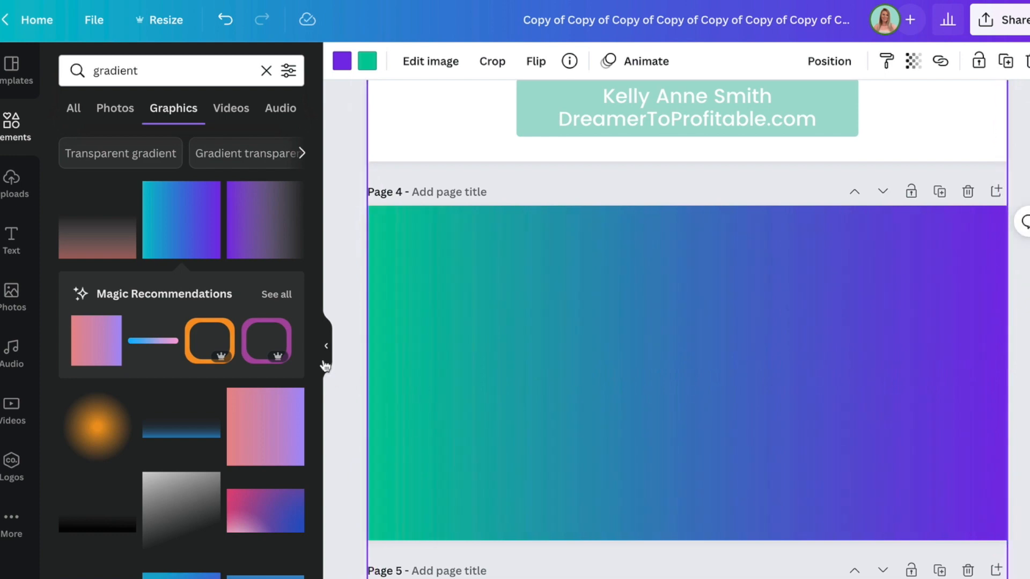
left_click(344, 310)
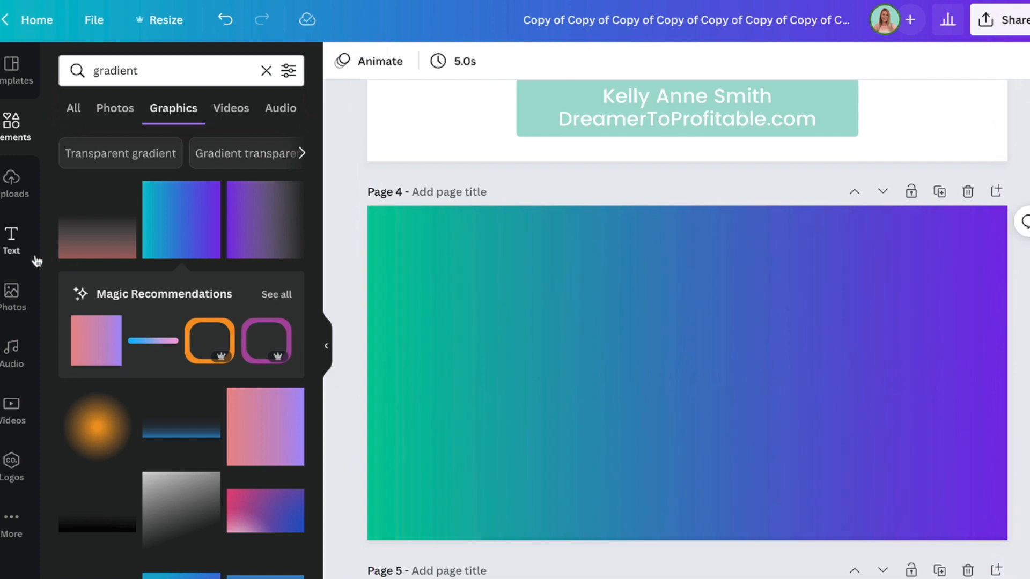
left_click(527, 346)
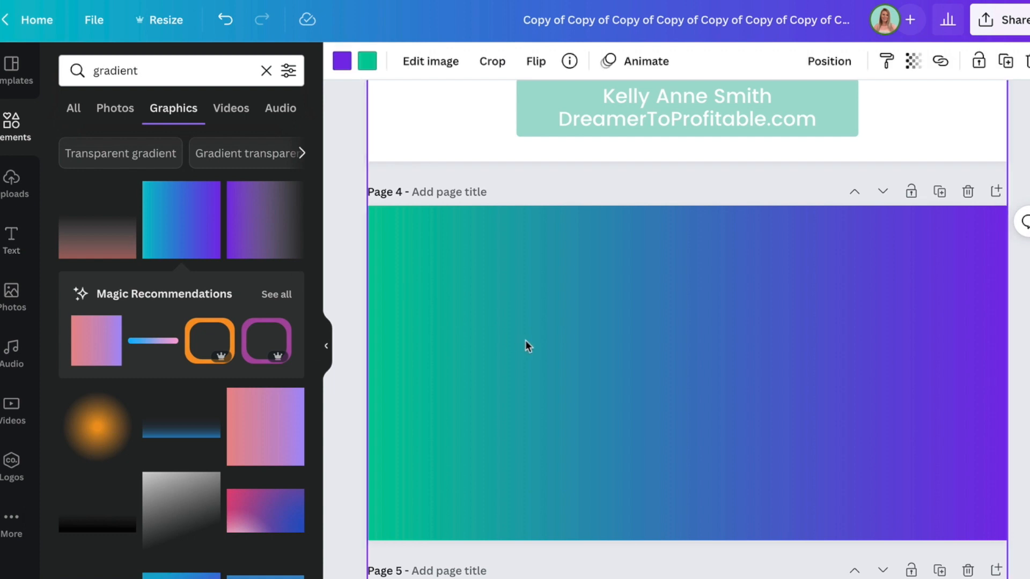
Add a large Open Sans Light text box on Page 4 containing the person's full name
key("t")
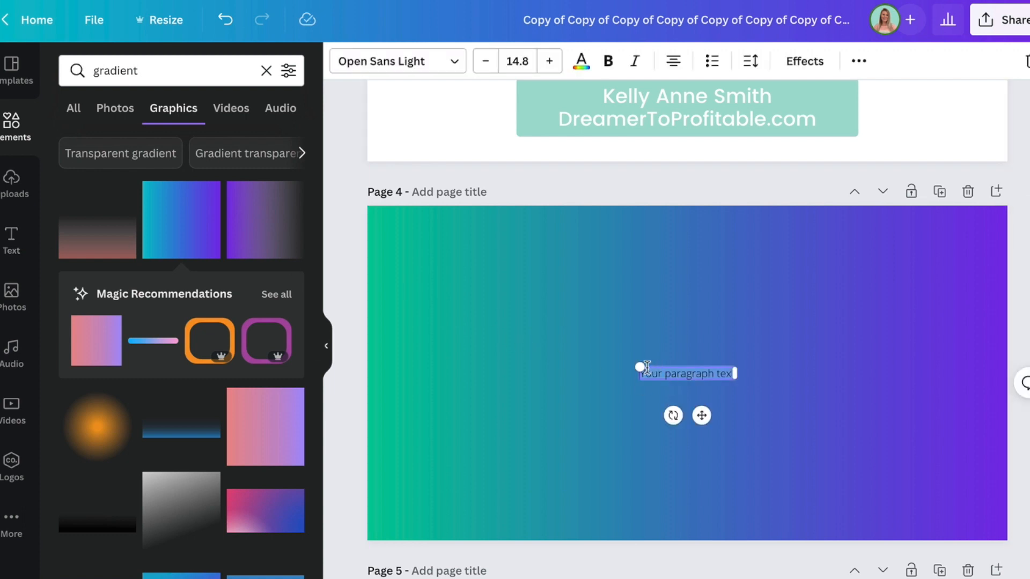
left_click_drag(639, 367, 418, 284)
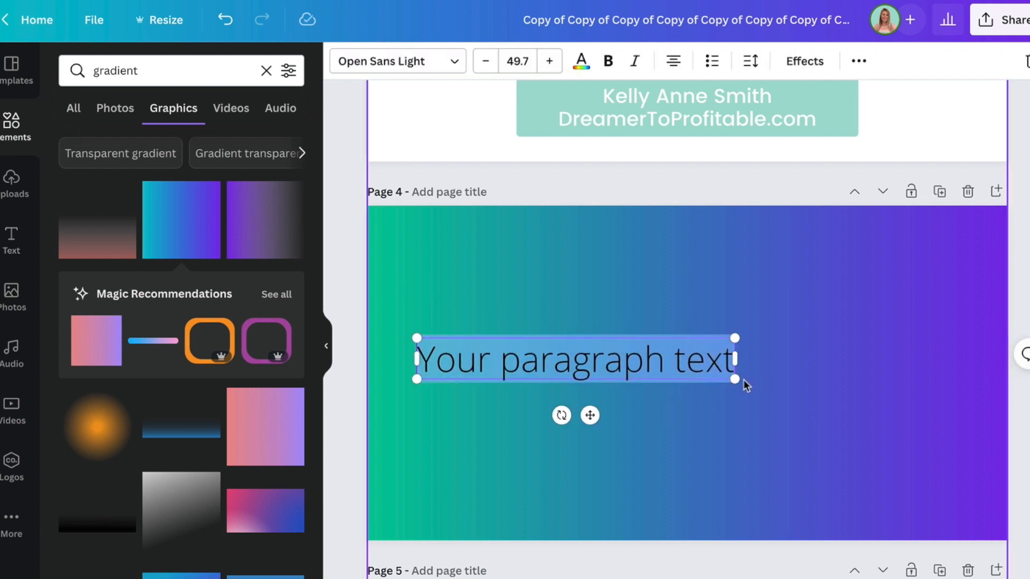
left_click_drag(734, 379, 948, 481)
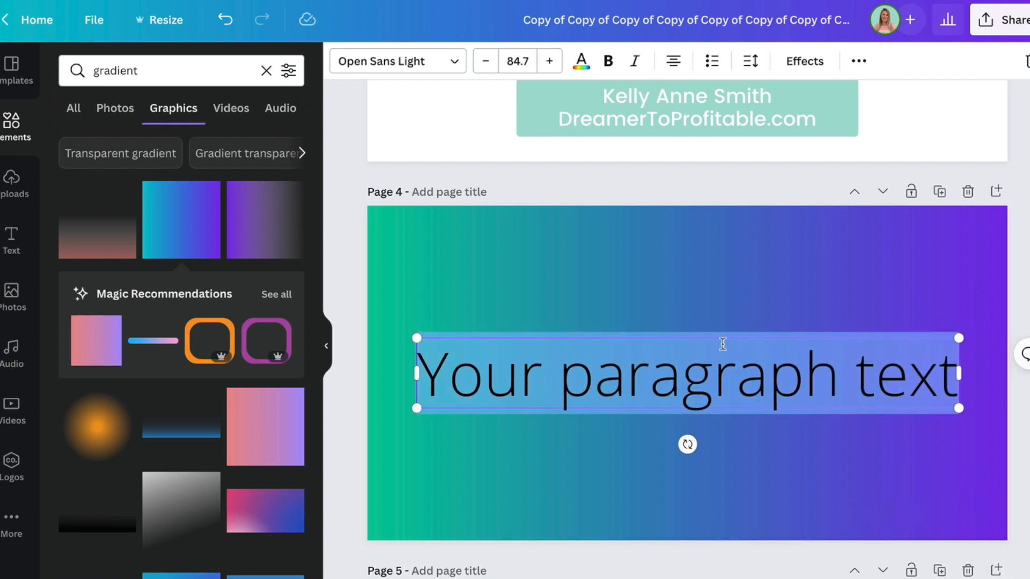
type("KELLY")
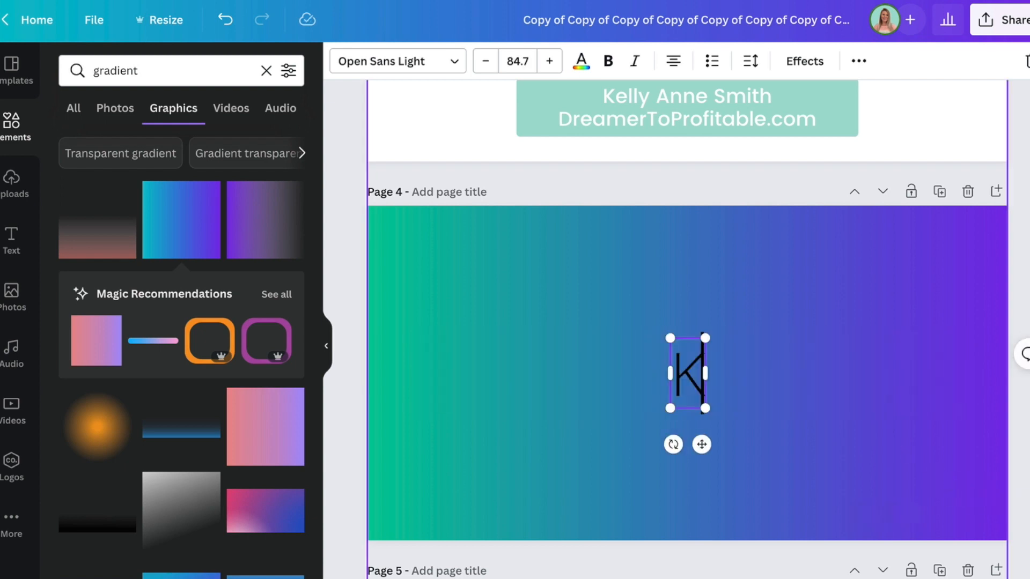
key("BackSpace")
key("BackSpace")
key("BackSpace")
key("BackSpace")
key("BackSpace")
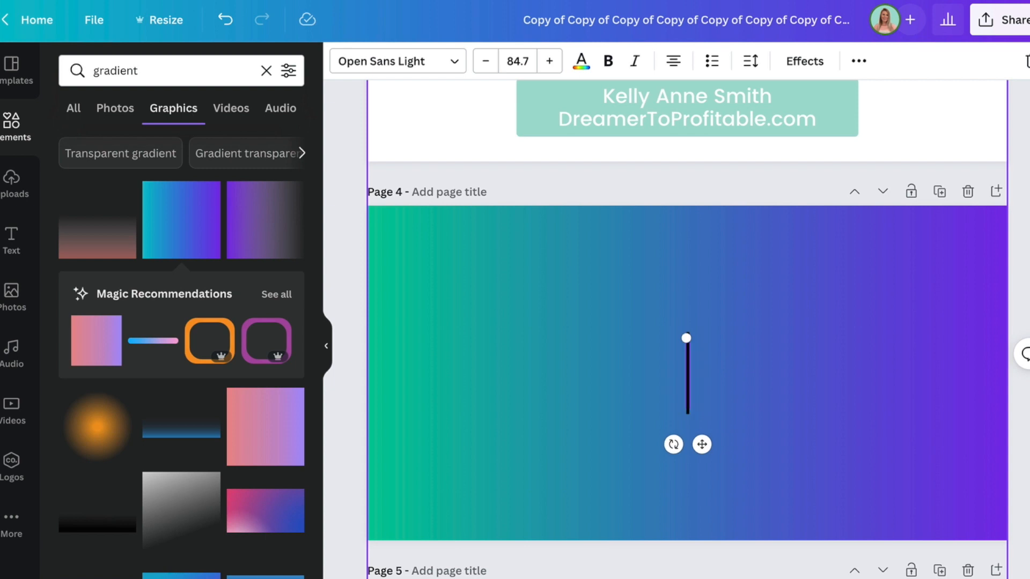
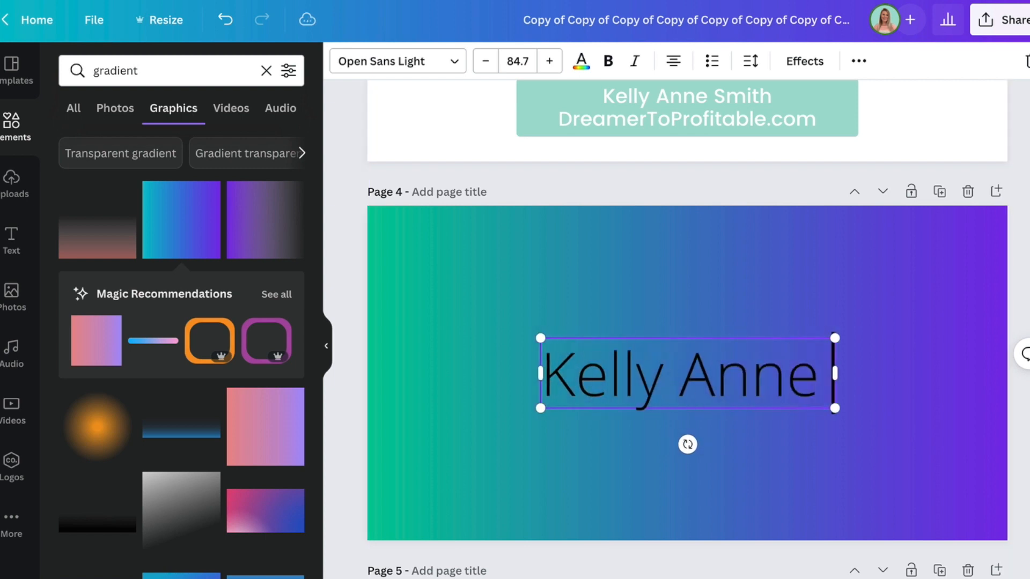
left_click(456, 63)
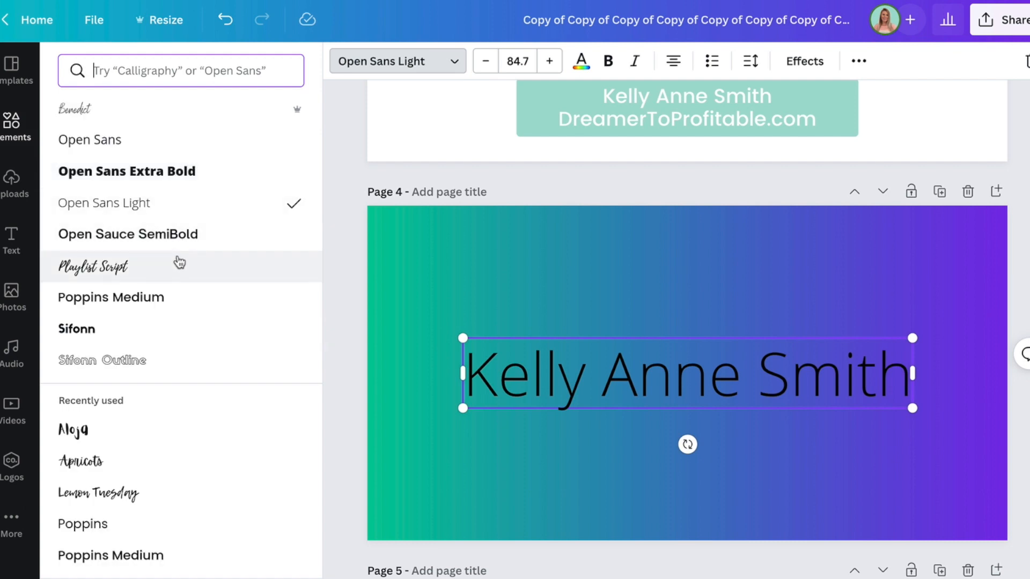
Set the name in the Apricots script font at size 114, centred on the gradient
left_click(179, 265)
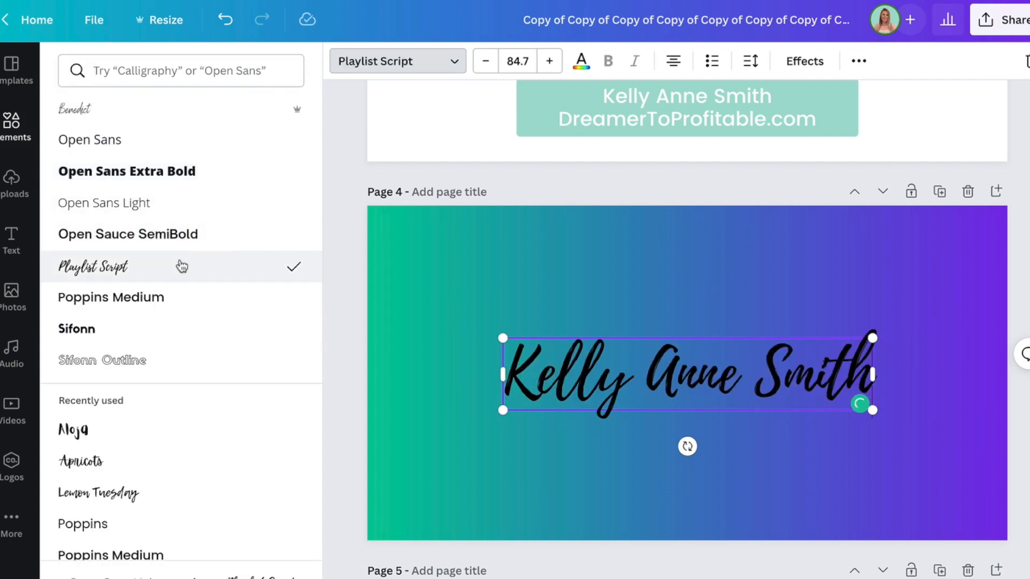
left_click(154, 461)
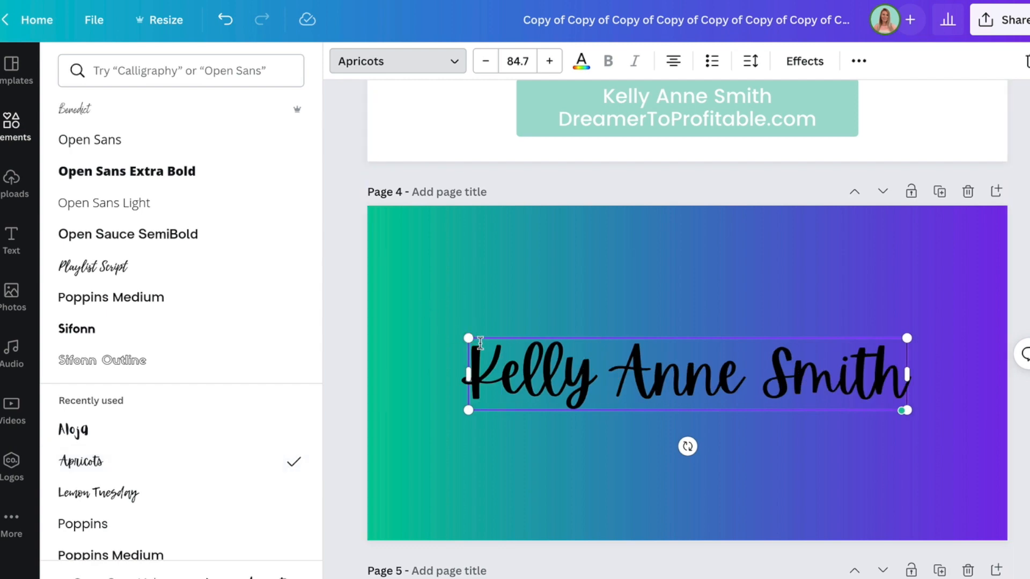
left_click_drag(471, 340, 337, 196)
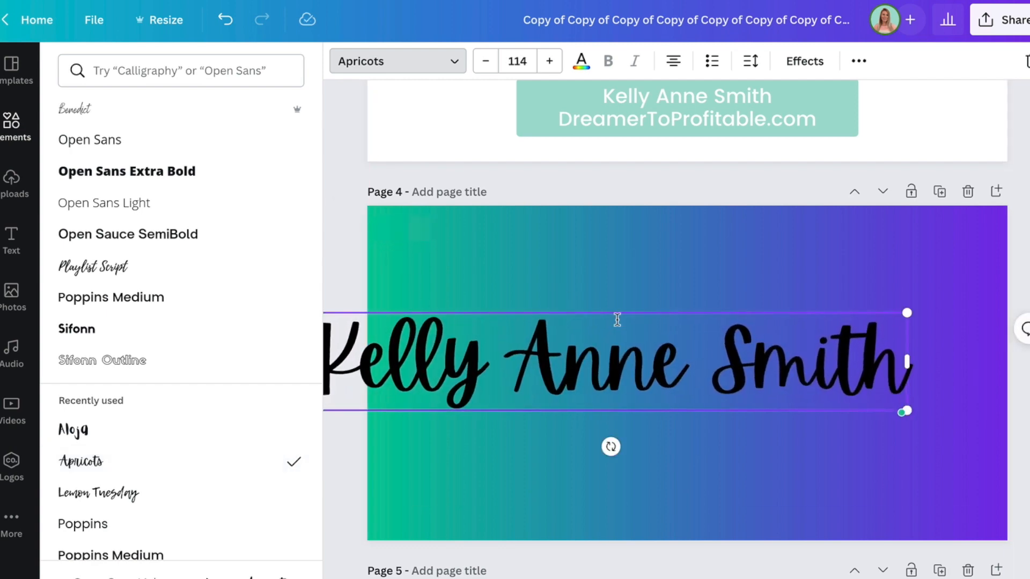
left_click_drag(624, 309, 702, 328)
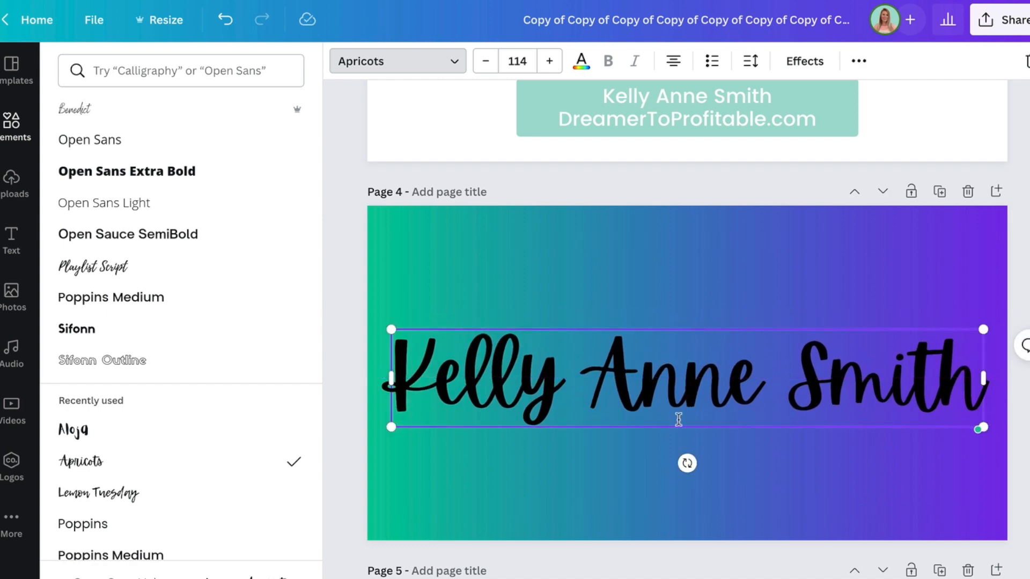
double_click(677, 412)
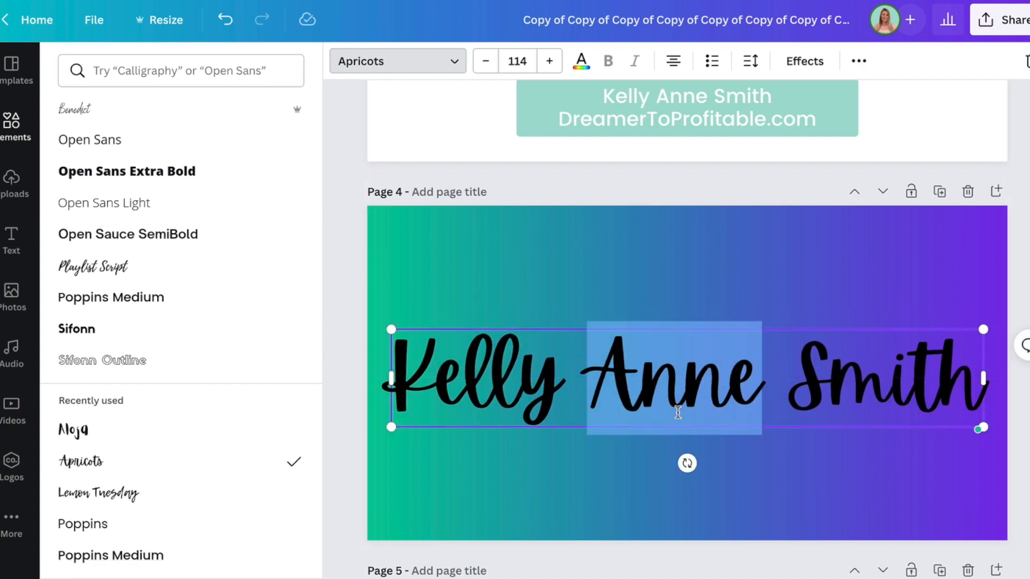
mouse_move(735, 313)
left_mouse_down()
mouse_move(713, 306)
mouse_move(720, 330)
mouse_move(718, 321)
left_mouse_up()
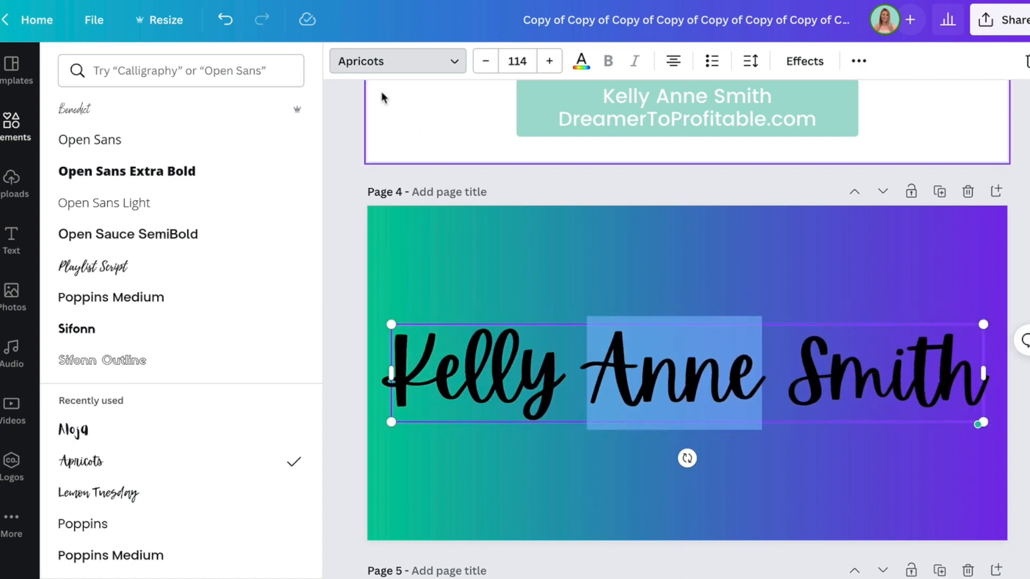
Colour the name text white using the Document Colors white swatch
left_click(586, 63)
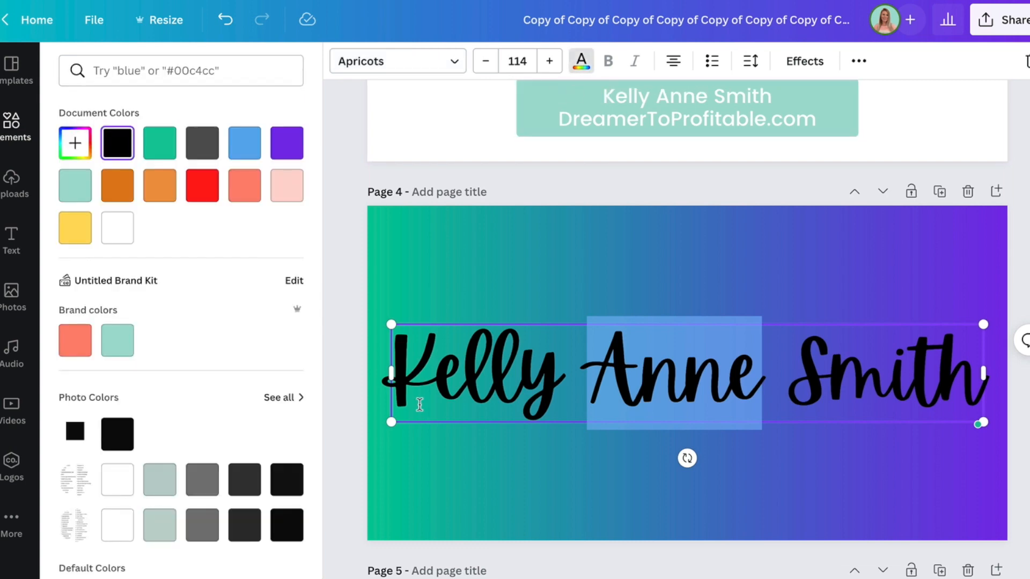
left_click(121, 232)
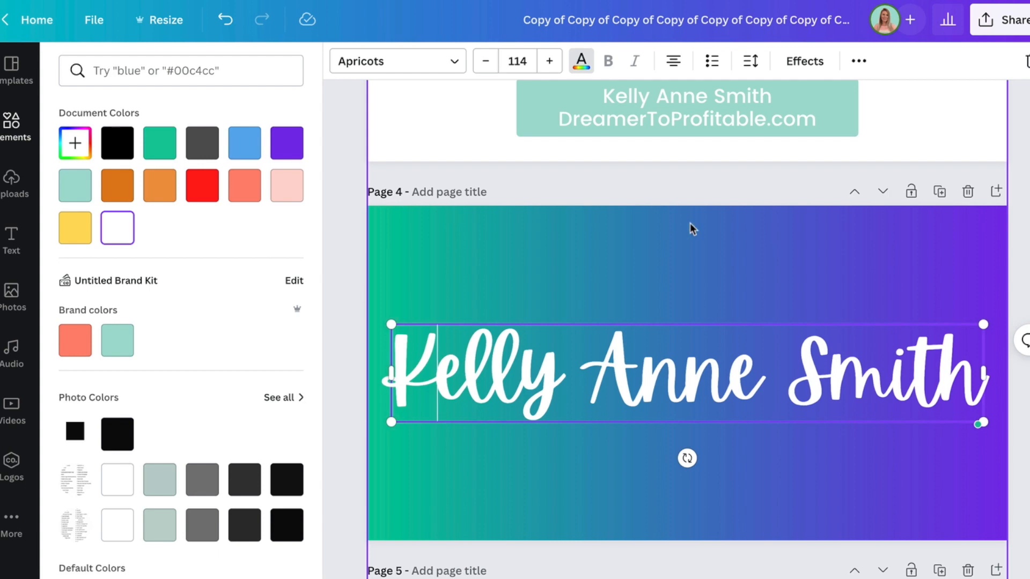
left_click(699, 252)
left_click(620, 359)
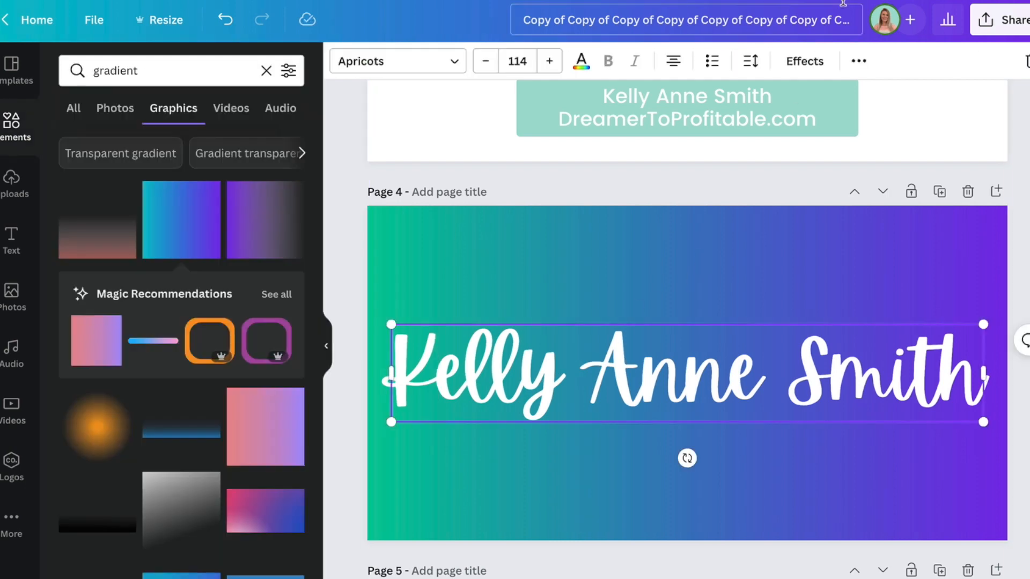
left_click(856, 61)
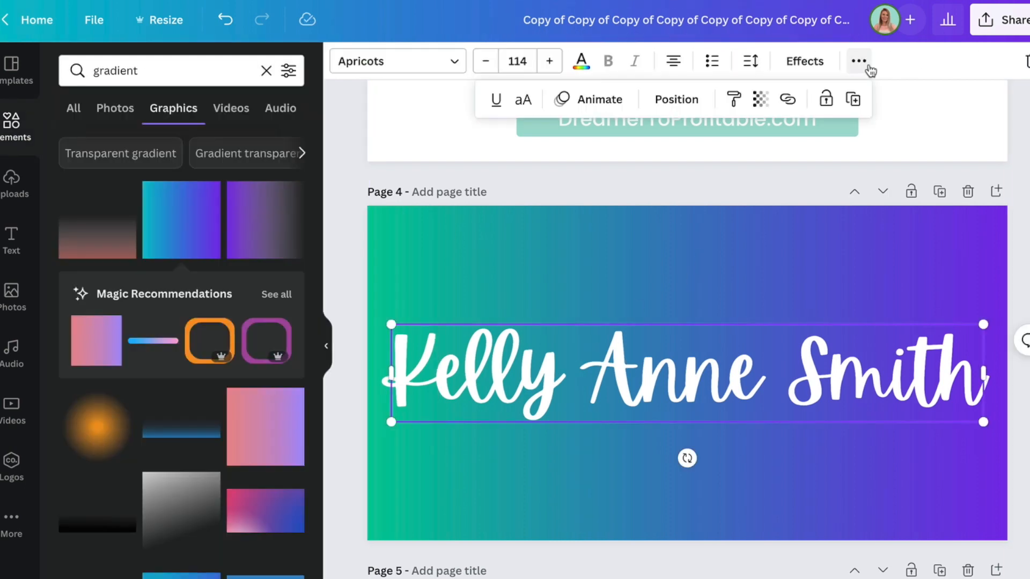
Set the name's transparency to about 43 so the gradient shows through, then open Share
left_click(759, 104)
left_click_drag(754, 163, 666, 184)
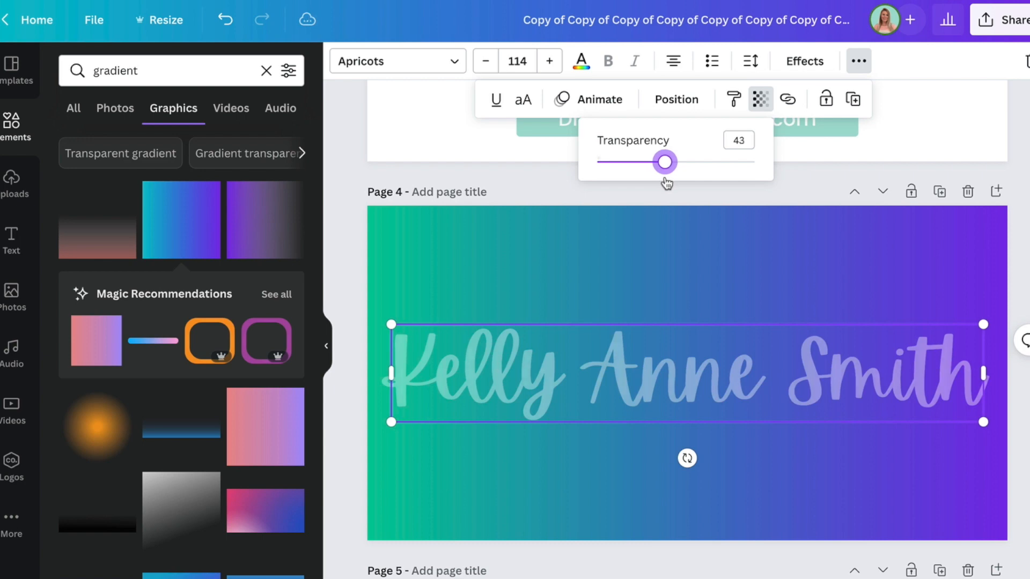
left_click(628, 285)
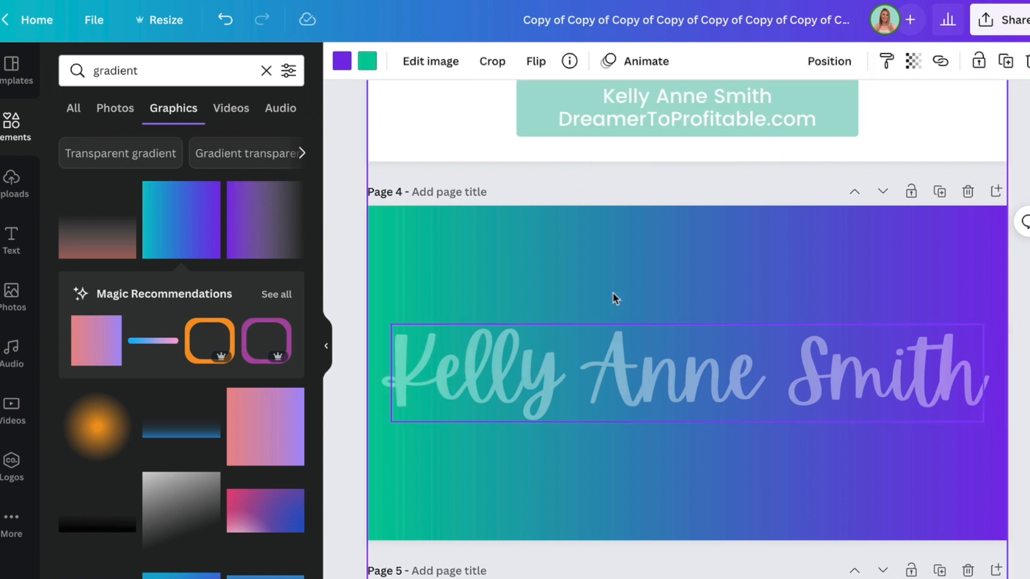
key("Escape")
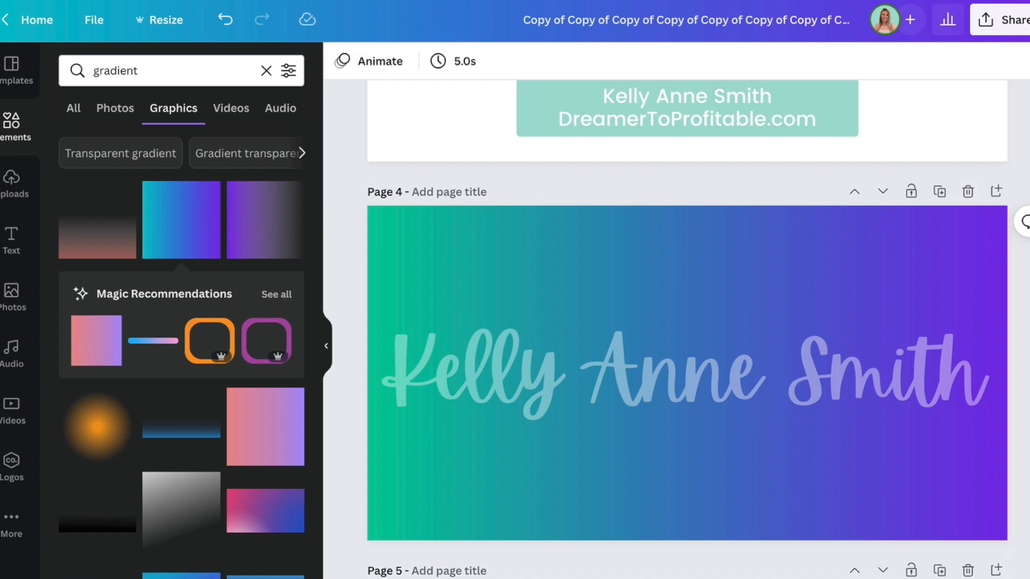
left_click(1012, 28)
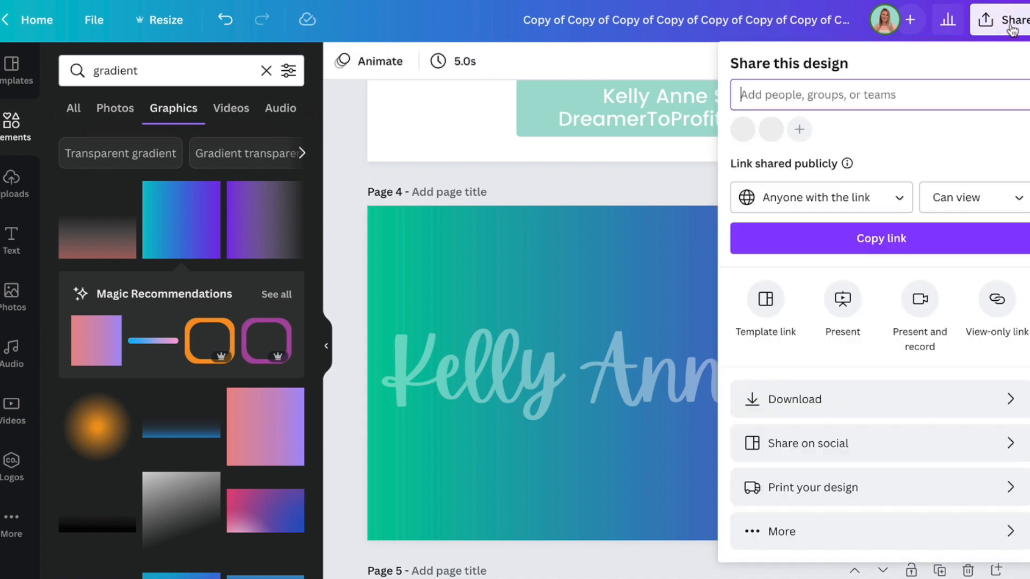
Select only Page 4 in the download settings and download it as a transparent-background PNG
left_click(1002, 398)
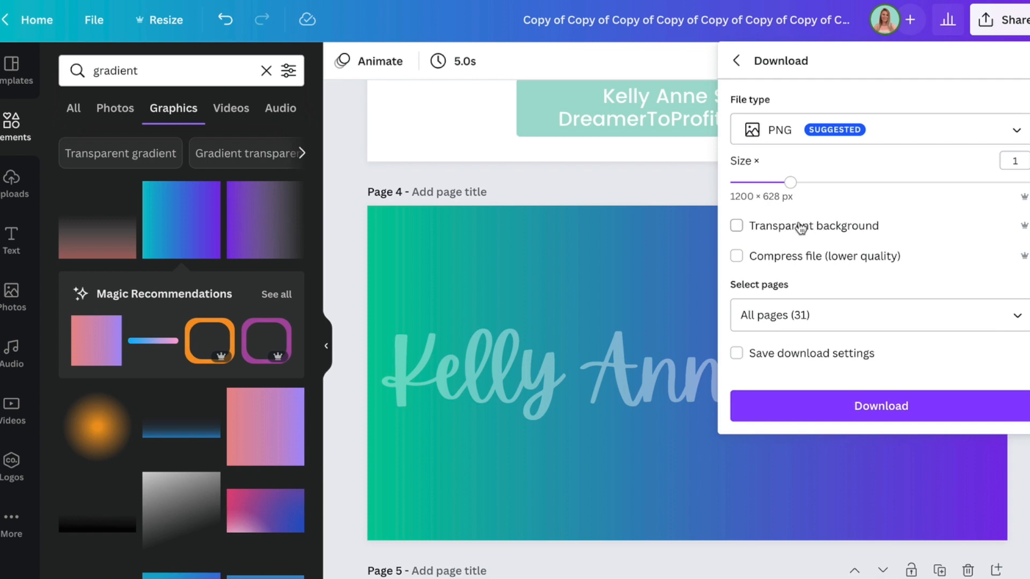
left_click(1014, 315)
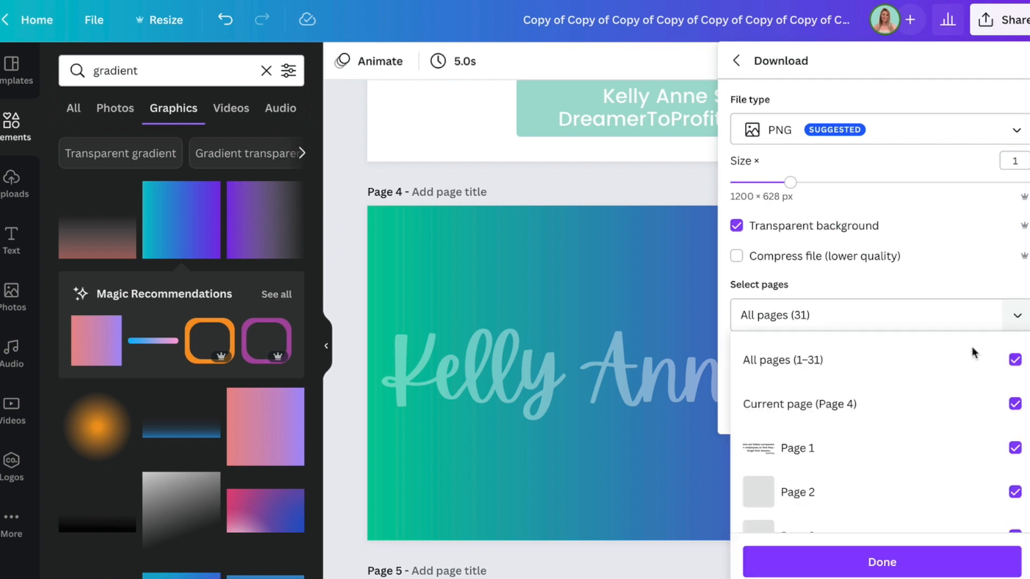
scroll(912, 375, "down", 2)
scroll(913, 374, "down", 1)
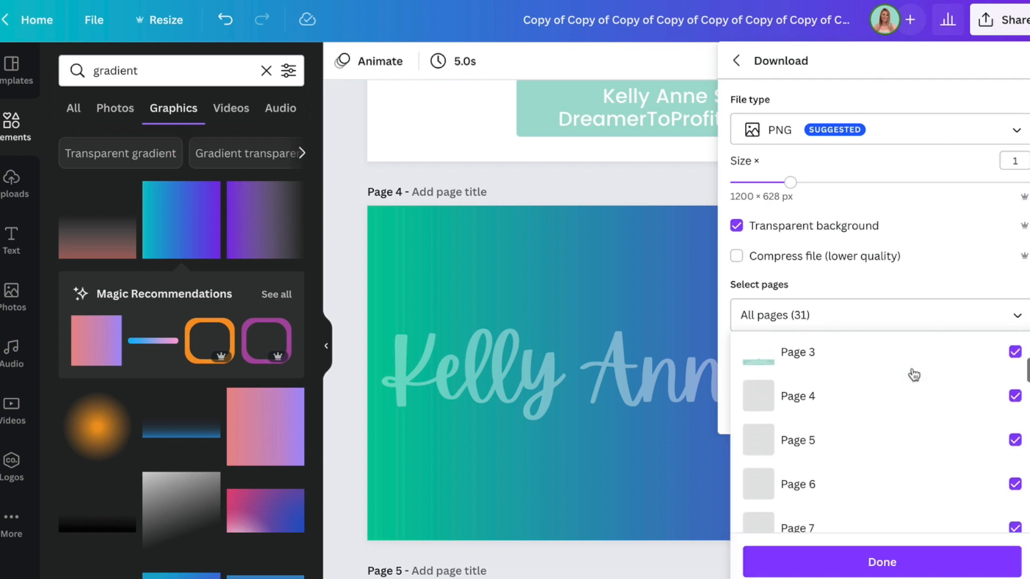
left_click(913, 406)
scroll(858, 354, "up", 3)
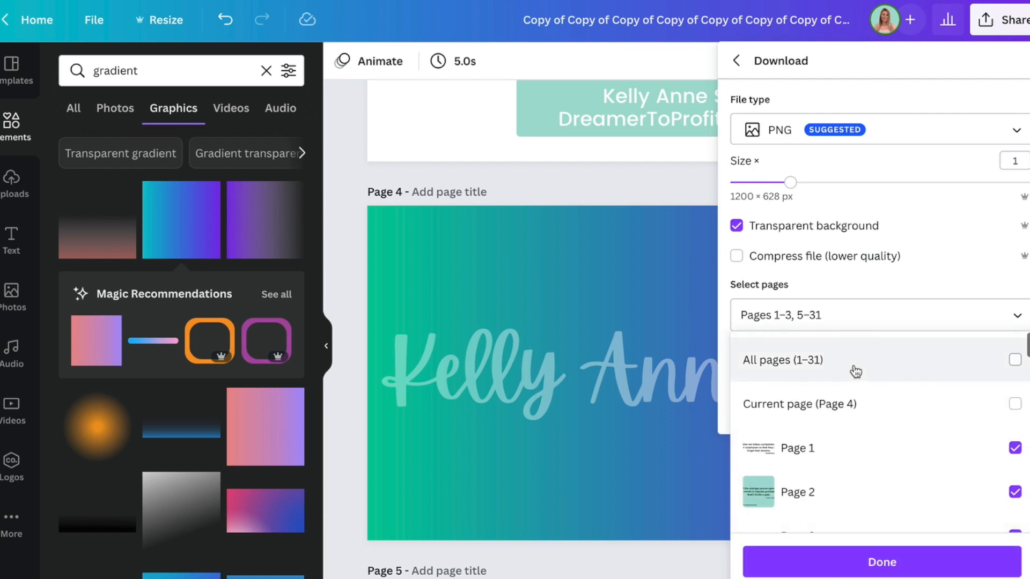
left_click(856, 370)
left_click(854, 378)
scroll(848, 443, "down", 3)
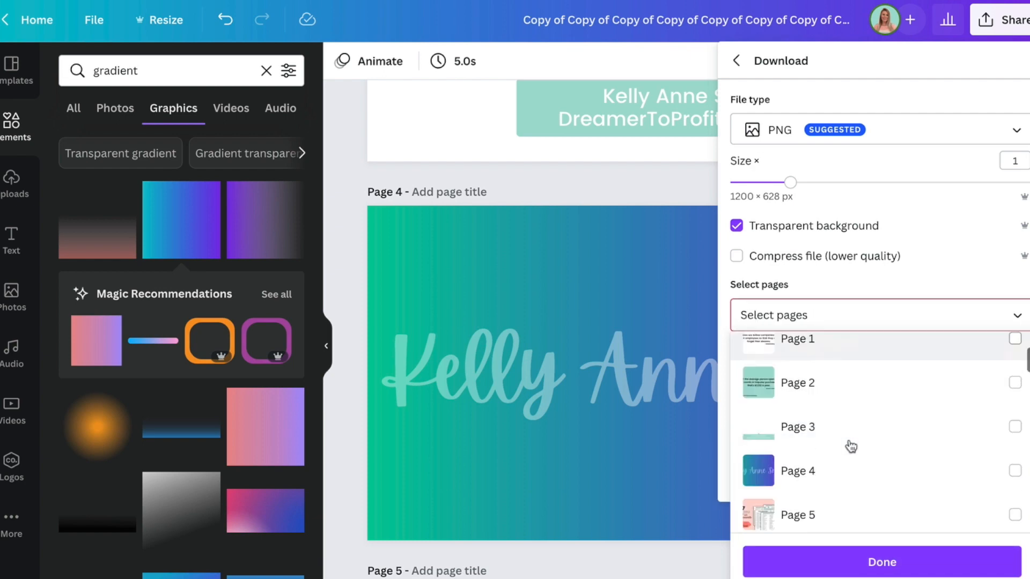
left_click(847, 428)
left_click(881, 561)
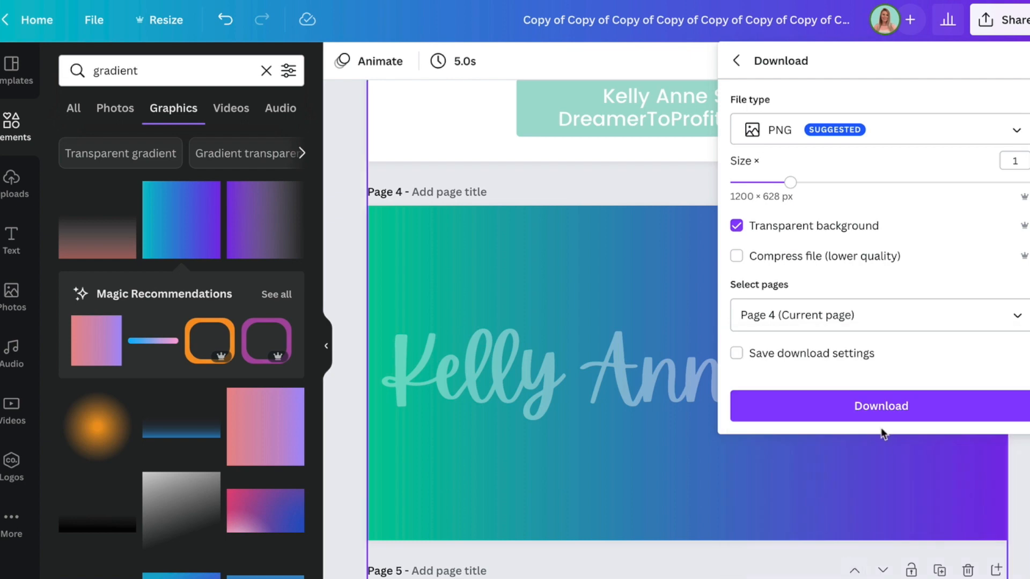
left_click(894, 409)
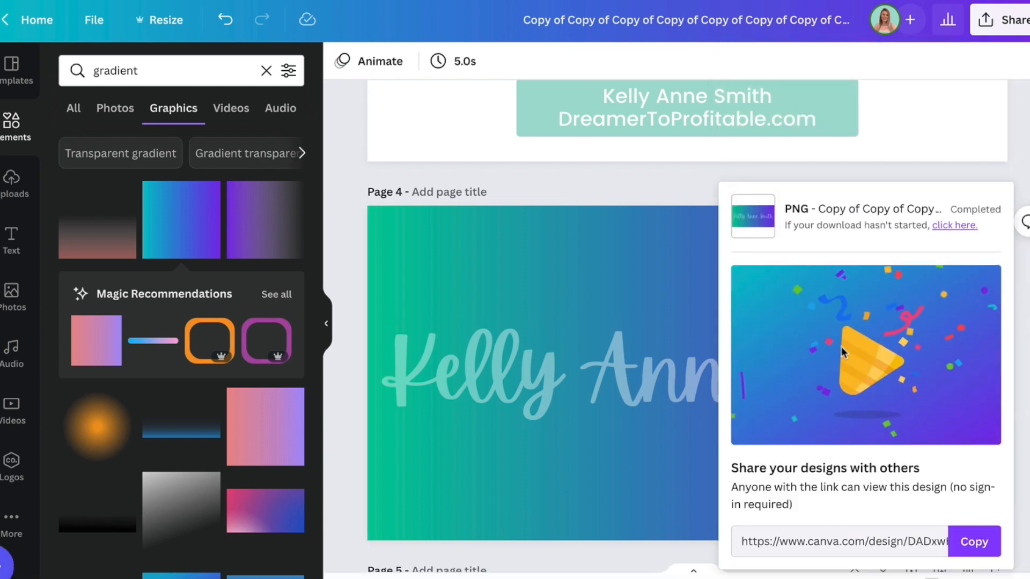
Duplicate Page 4, then delete the name text and gradient background from the new Page 5
left_click(669, 192)
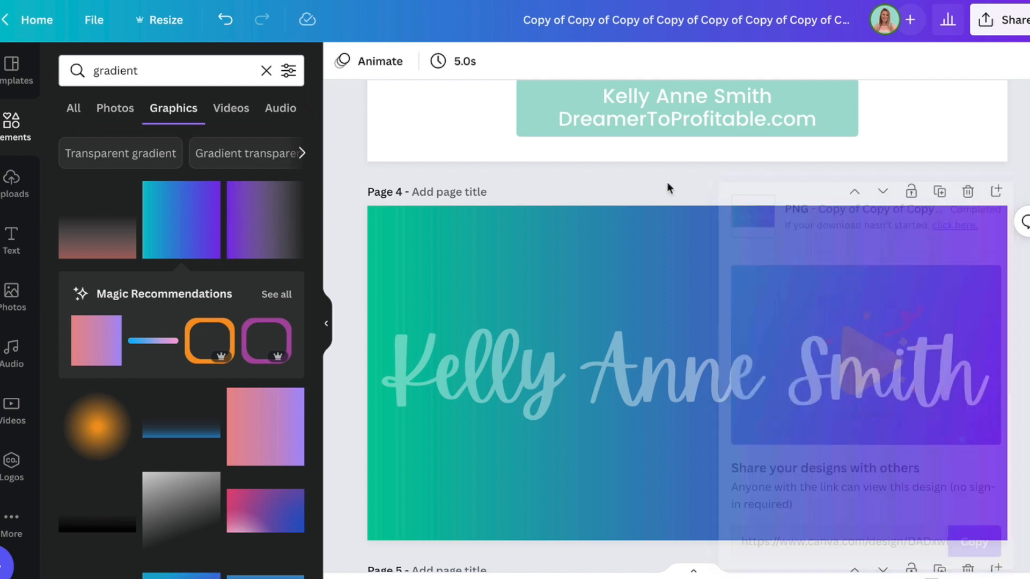
left_click(939, 191)
left_click_drag(345, 236, 694, 433)
key("Delete")
left_click(694, 430)
key("Delete")
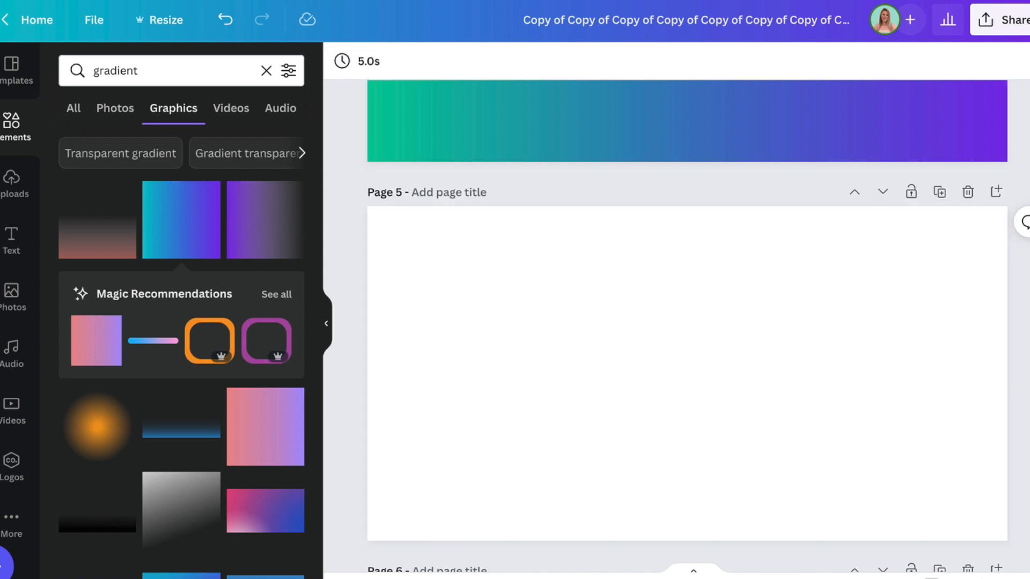
key("super+Tab")
Upload the downloaded name PNG from Downloads and stretch it over Page 5 at 1,200×628
left_click(570, 418)
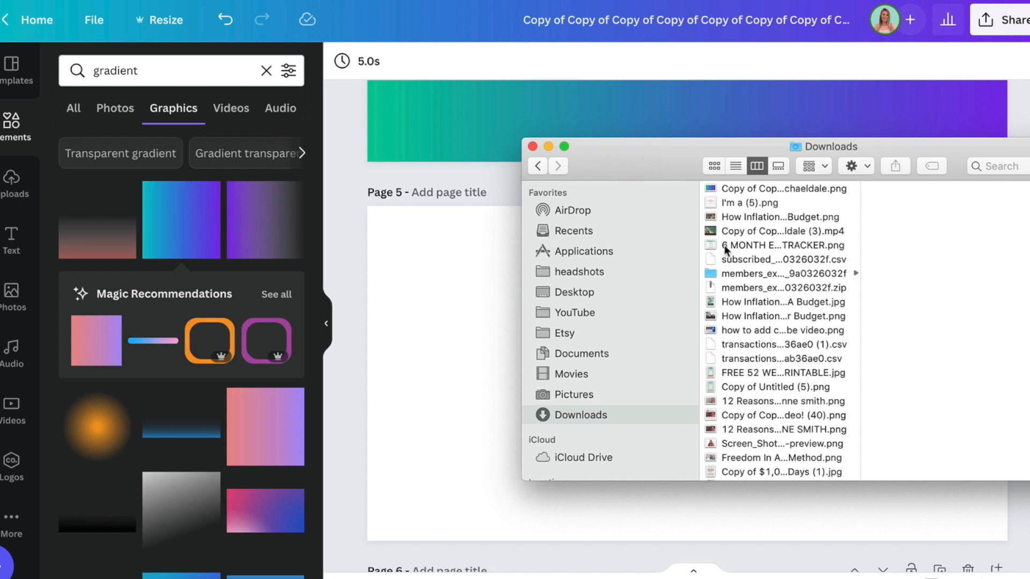
left_click_drag(745, 189, 257, 315)
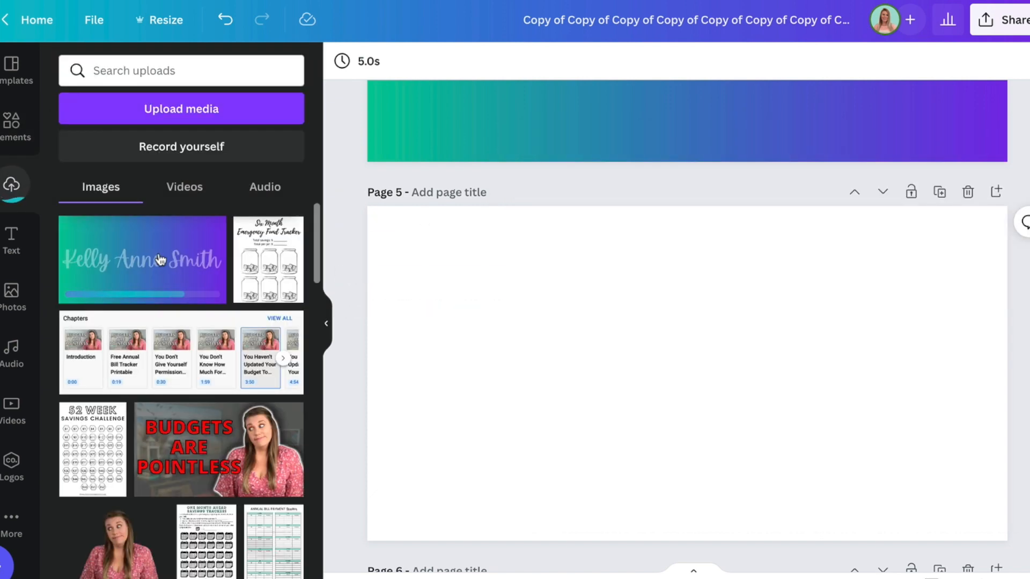
left_click(160, 262)
left_click_drag(653, 370, 548, 317)
left_click_drag(799, 431, 1023, 490)
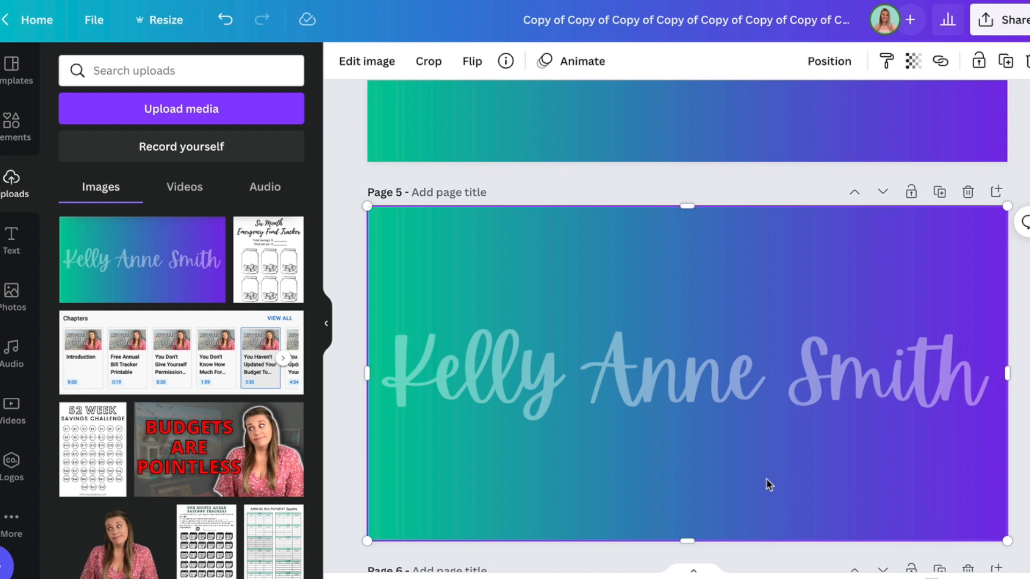
Run Background Remover on the Page 5 image, keeping only the teal-to-purple script name
left_click(377, 62)
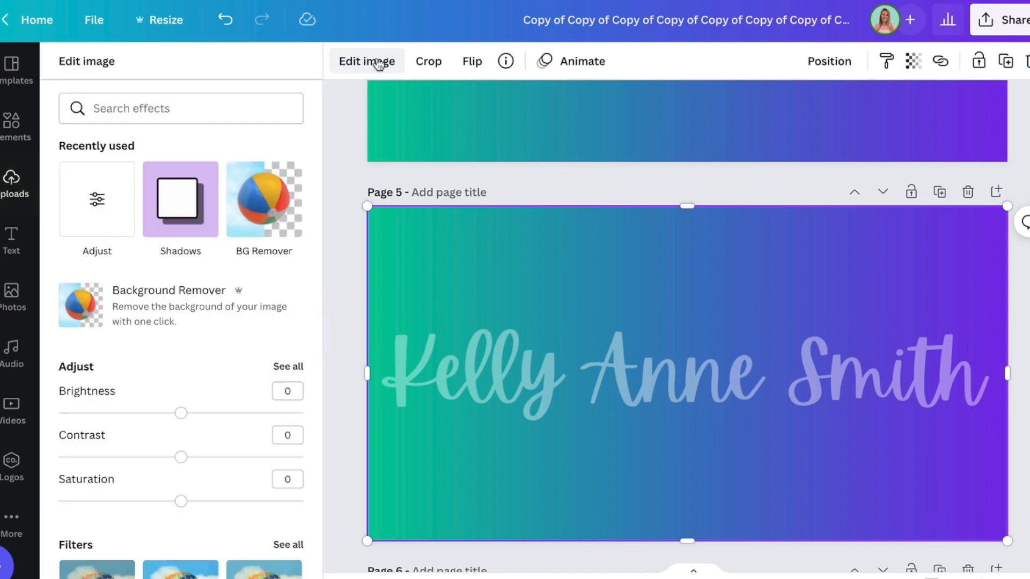
left_click(191, 312)
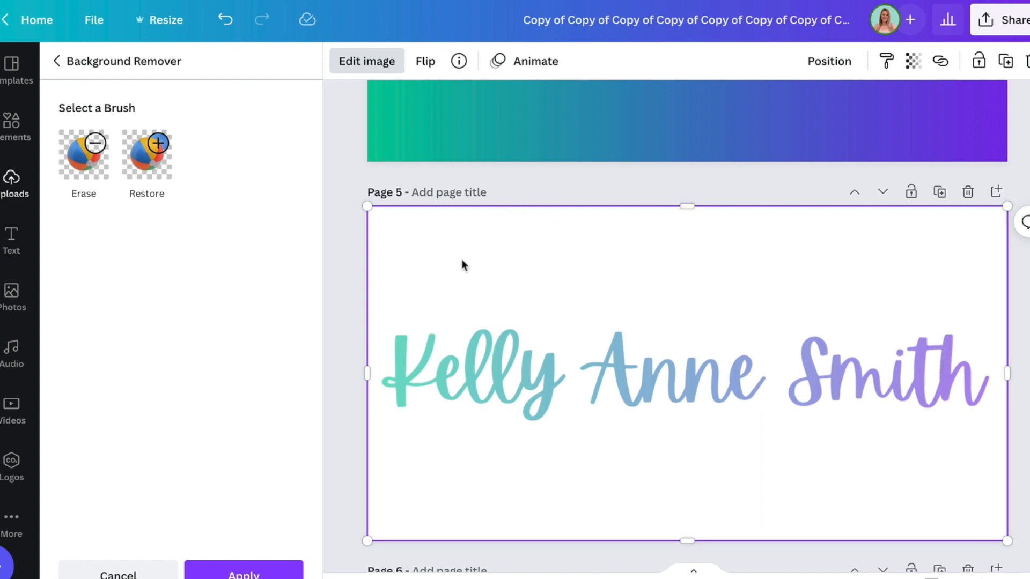
left_click(1000, 19)
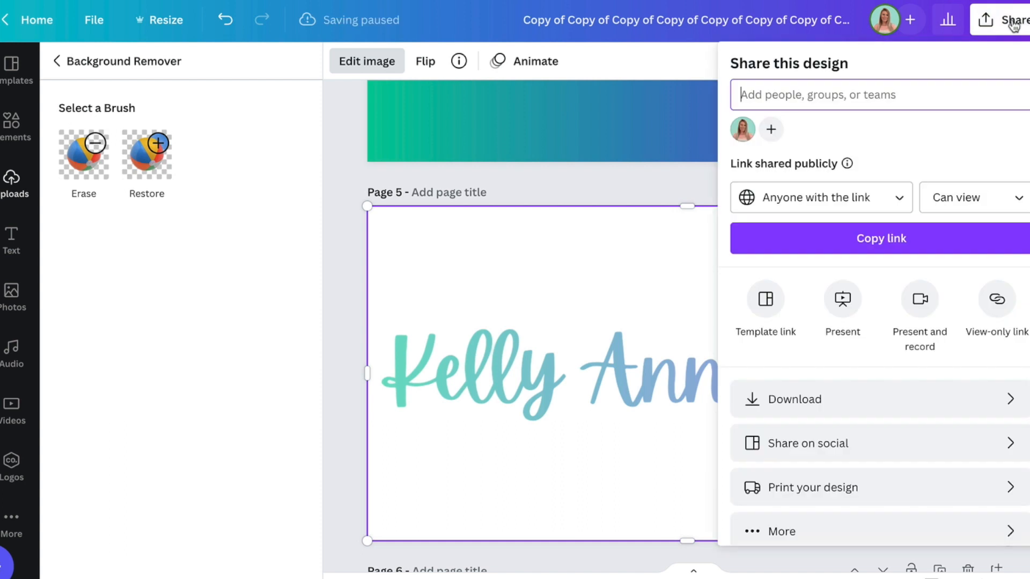
Export only Page 5 as a PNG with Transparent background enabled
left_click(967, 414)
left_click(834, 226)
left_click(819, 321)
left_click(993, 358)
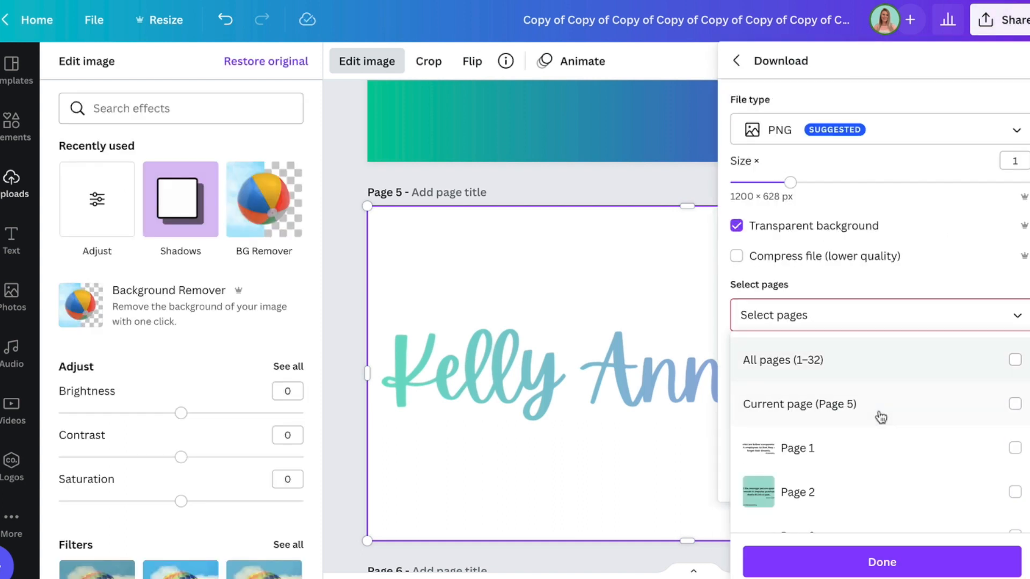
scroll(880, 413, "down", 4)
scroll(878, 411, "down", 1)
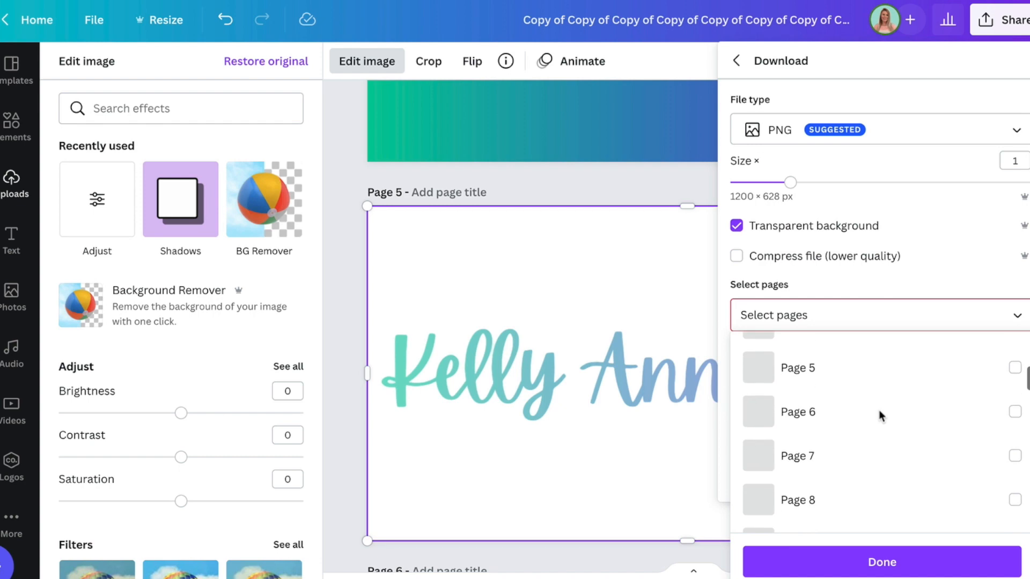
left_click(874, 370)
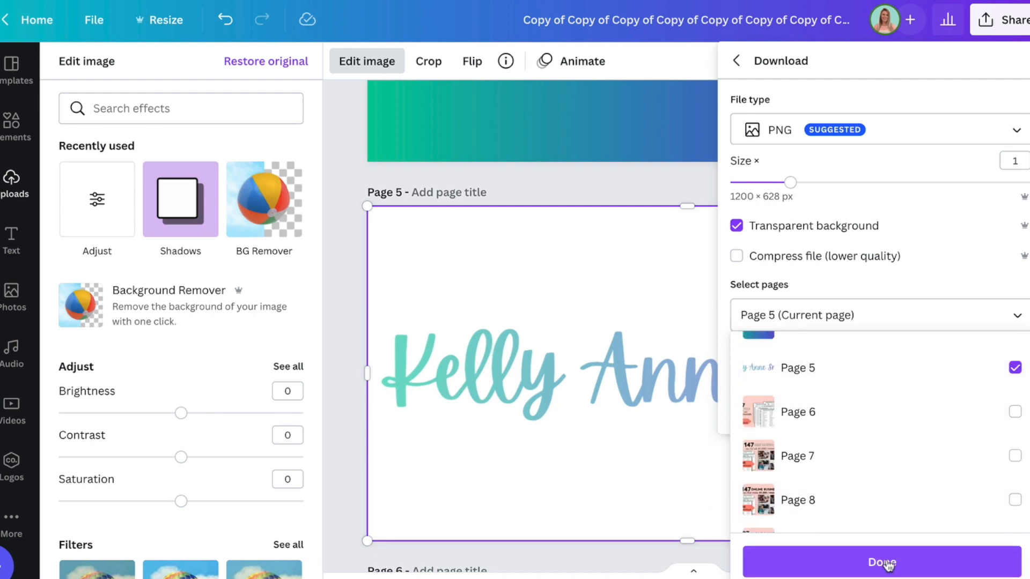
left_click(901, 564)
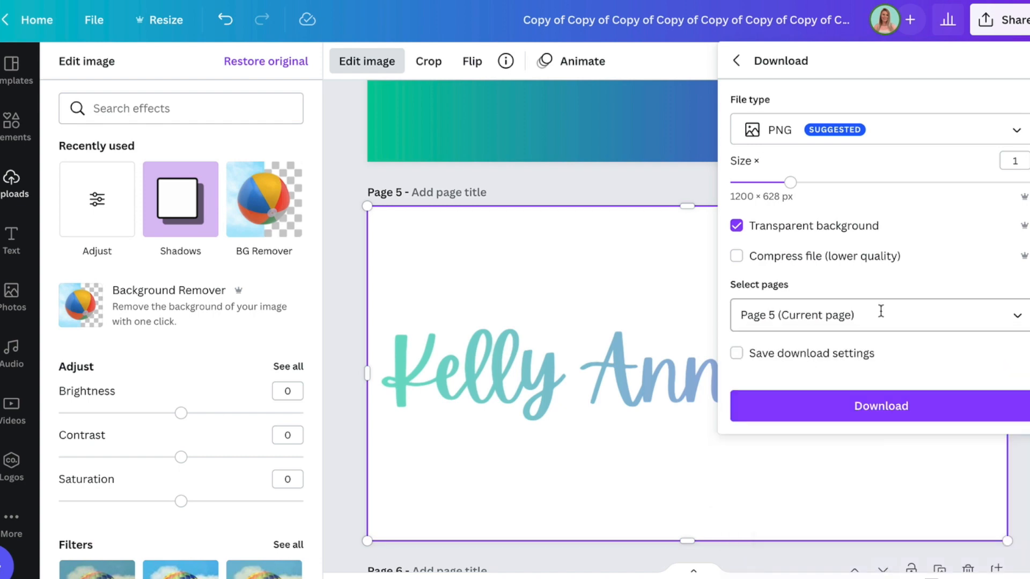
left_click(879, 405)
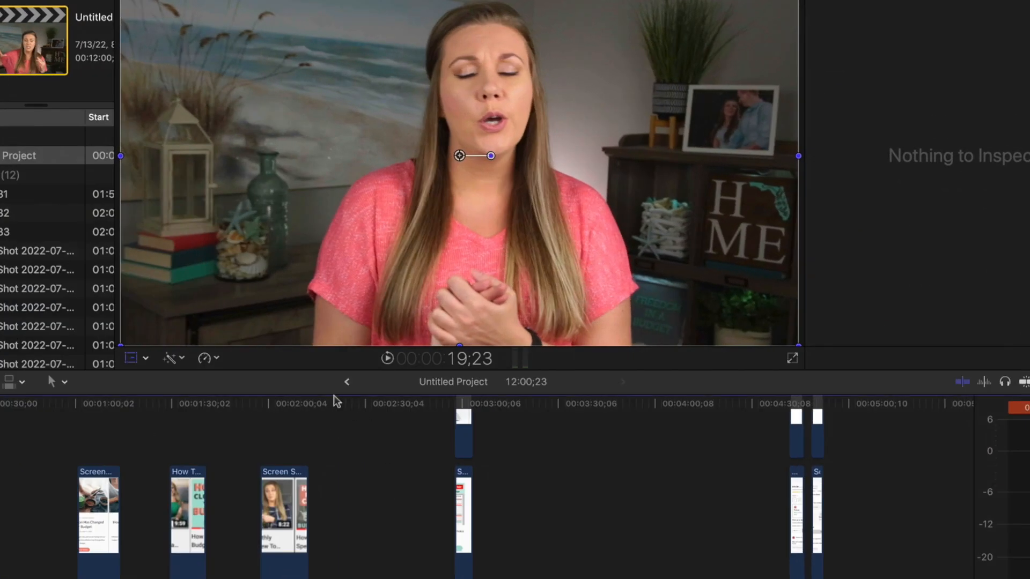
Add the transparent name PNG as a connected clip above the video at 3:24
key("super+a")
left_click(539, 421)
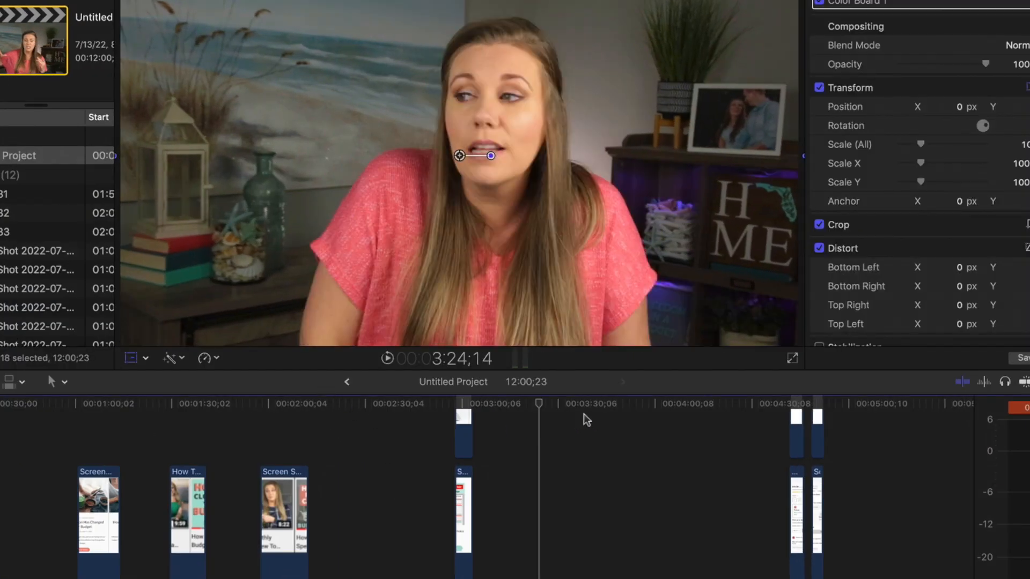
key("super+Tab")
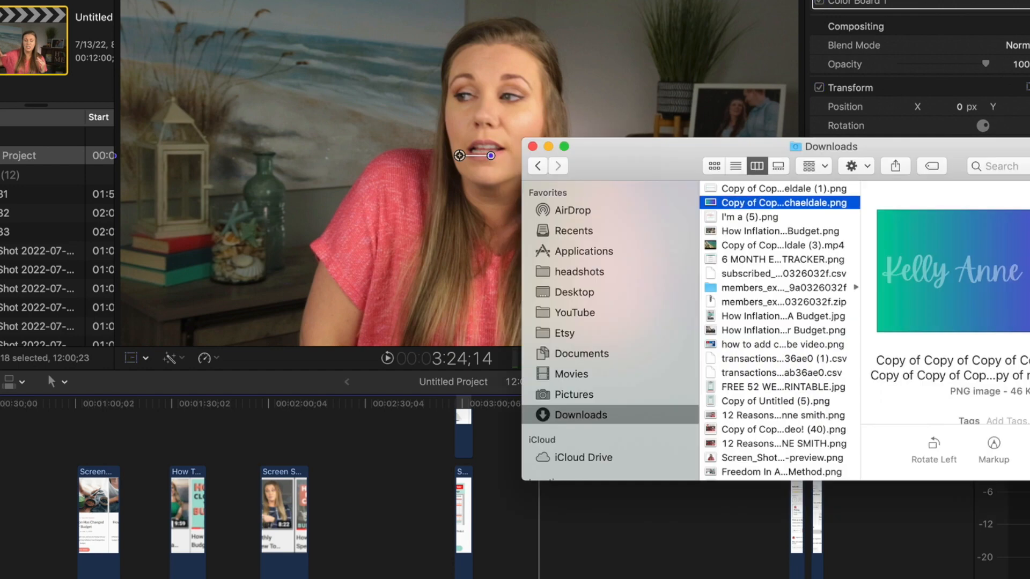
left_click_drag(757, 188, 541, 504)
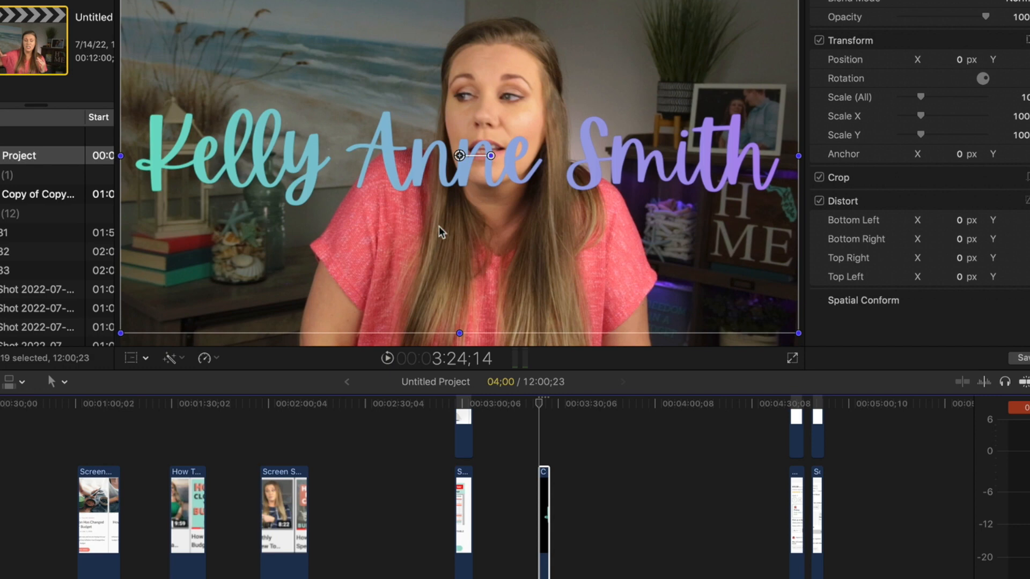
Scale the name title to 55.2%, move it to the lower left (−418.7, −425 px), and preview it
left_click_drag(120, 337, 334, 252)
left_click_drag(418, 198, 285, 345)
left_click(541, 440)
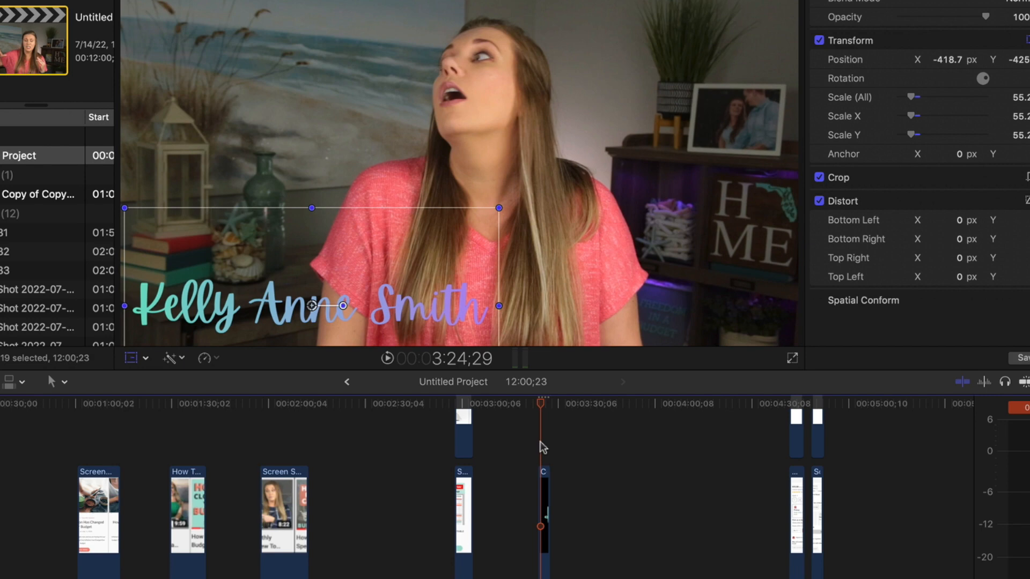
left_click_drag(542, 403, 544, 403)
scroll(545, 408, "down", 5)
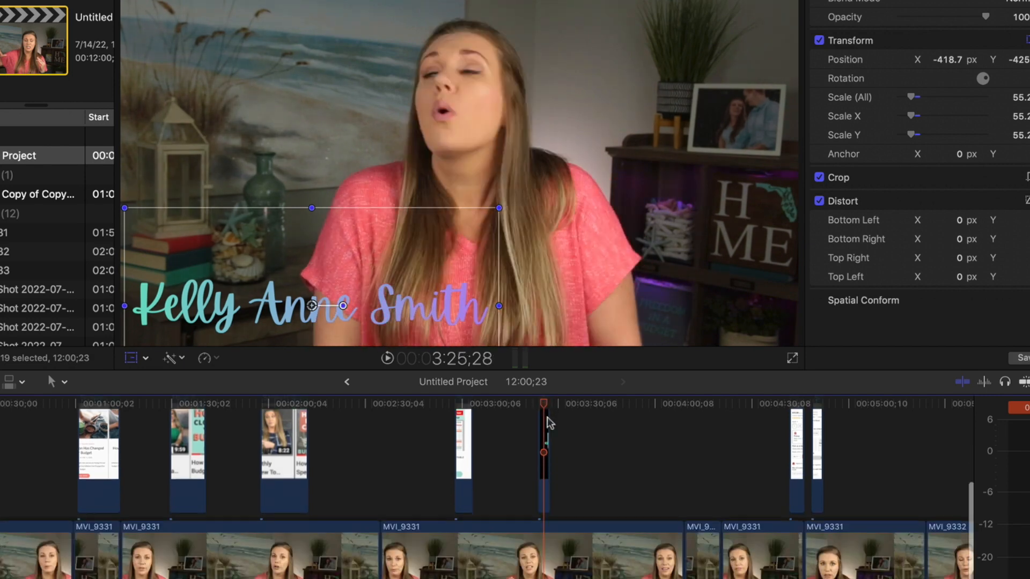
left_click(533, 458)
key("space")
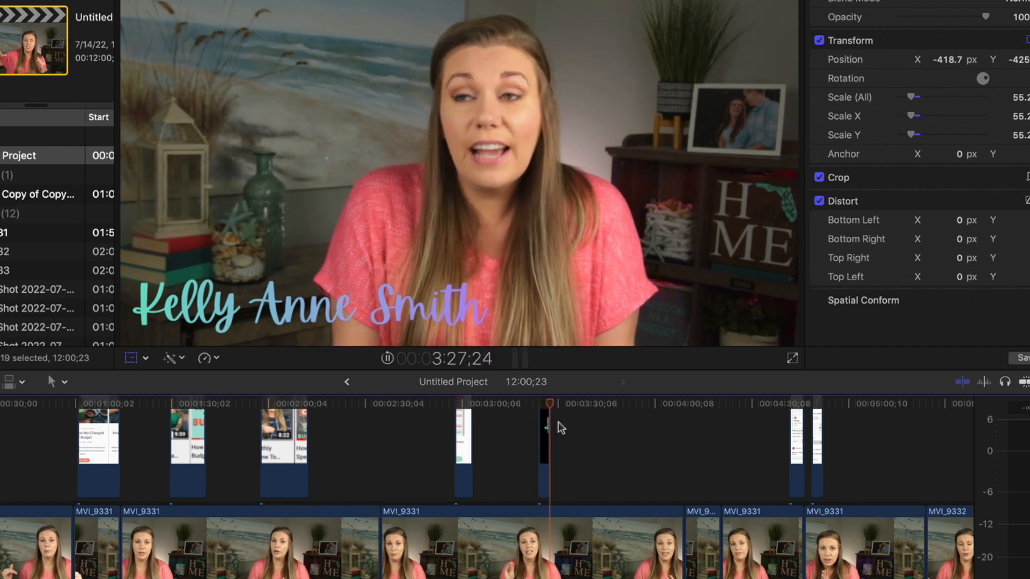
key("space")
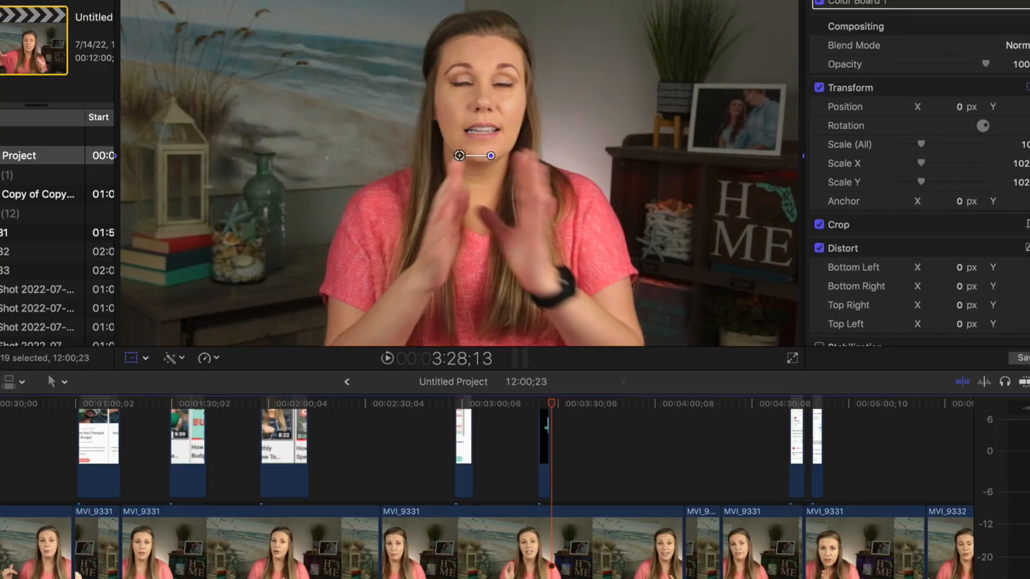